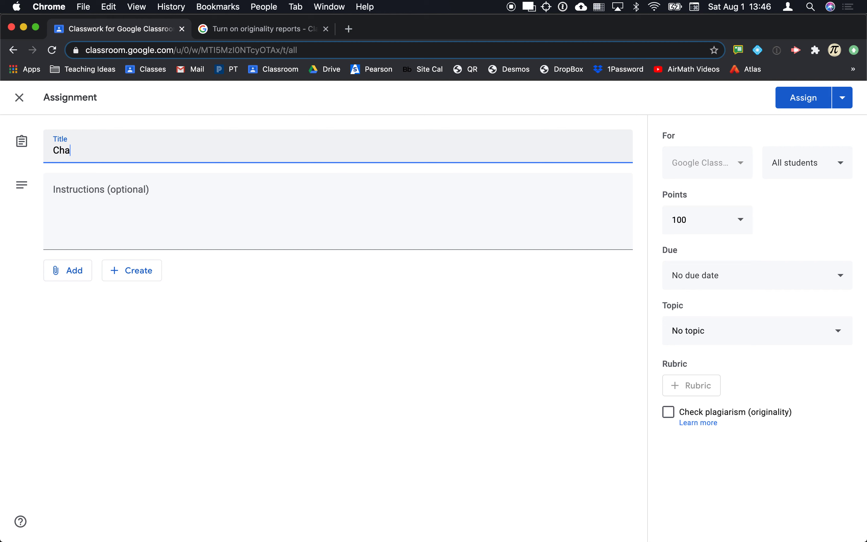
- Complete the assignment title as "Chapter 5 Questions" and copy it
text(Questions)
key(super+a)
key(super+c)
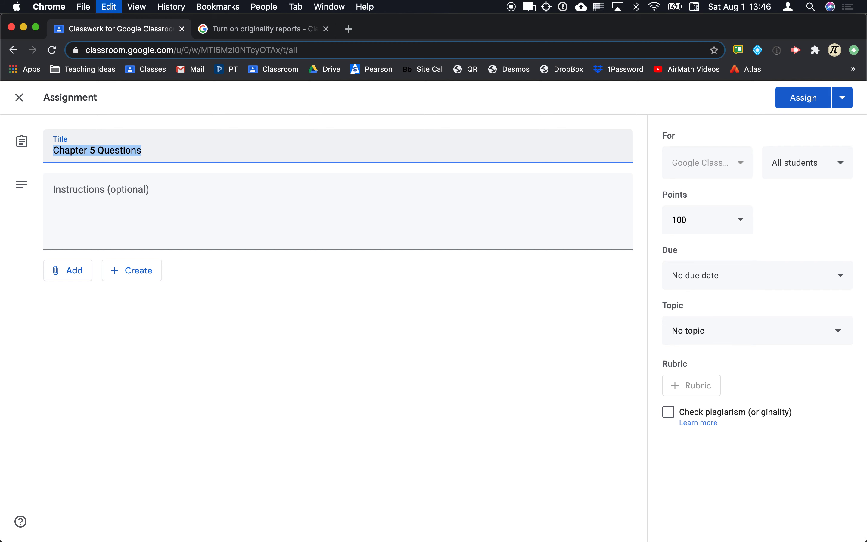
- Enter "1. Please read chapter 5 from your textbook" as the first line of the instructions, dictating the sentence
click(177, 216)
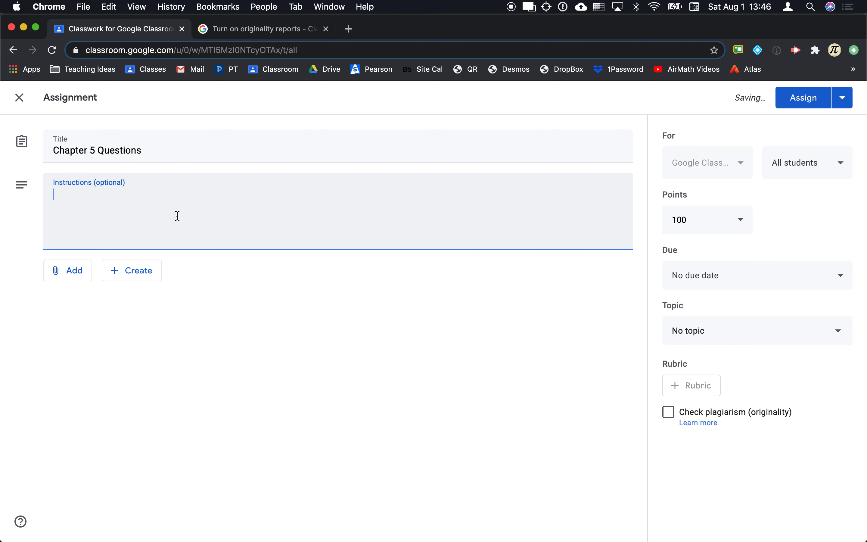
text(1.)
key(fn)
key(fn)
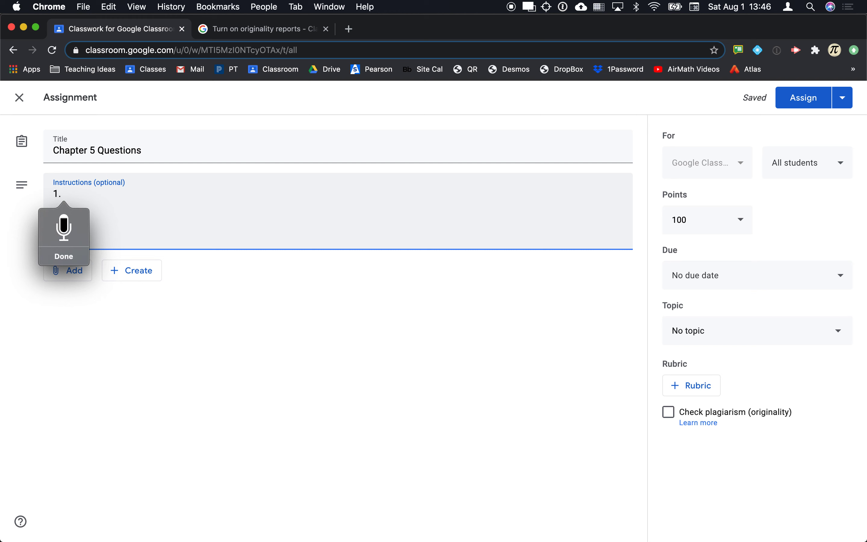
click(65, 256)
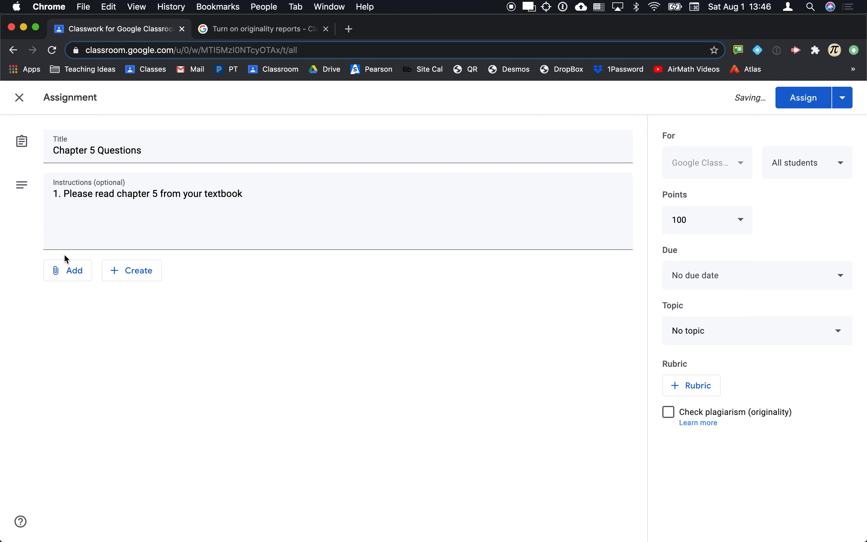
- Add the instruction lines "2. Answer the questions in the document below" and "3. Be sure and in the assignment" by dictation
click(270, 199)
key(Return)
text(2)
key(fn)
key(fn)
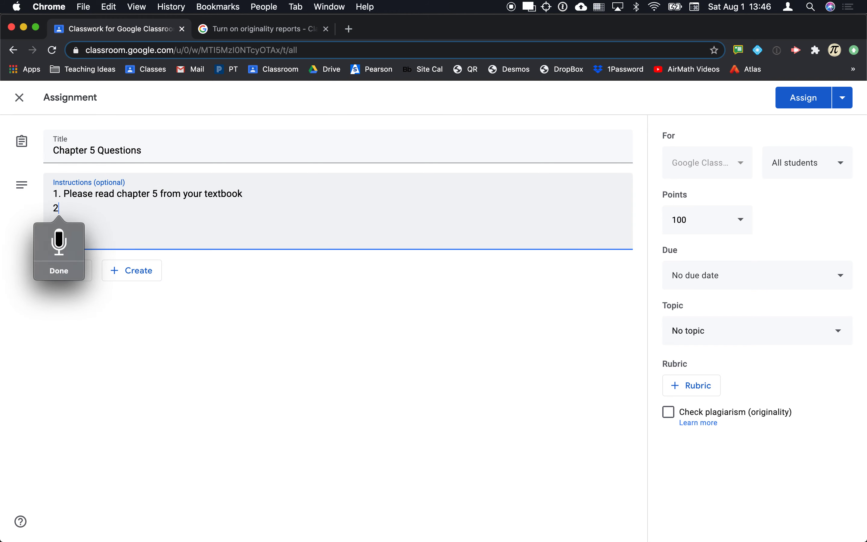
click(163, 211)
key(fn)
key(fn)
key(BackSpace)
key(BackSpace)
key(BackSpace)
key(BackSpace)
key(BackSpace)
key(BackSpace)
key(BackSpace)
key(BackSpace)
key(BackSpace)
key(BackSpace)
key(BackSpace)
key(BackSpace)
key(BackSpace)
key(BackSpace)
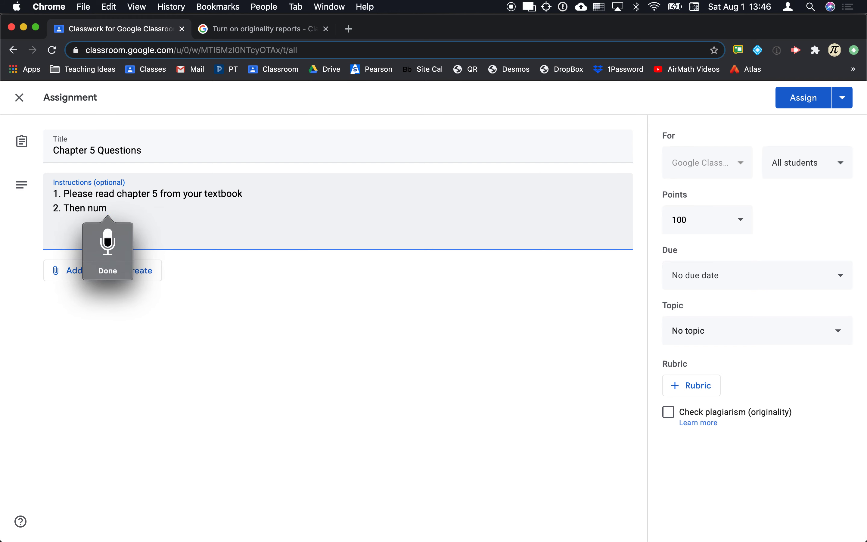
key(BackSpace)
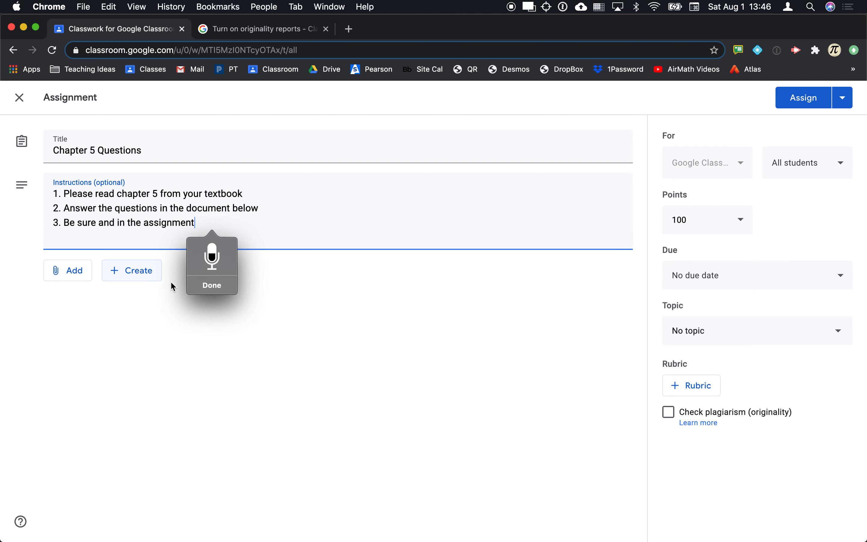
click(209, 286)
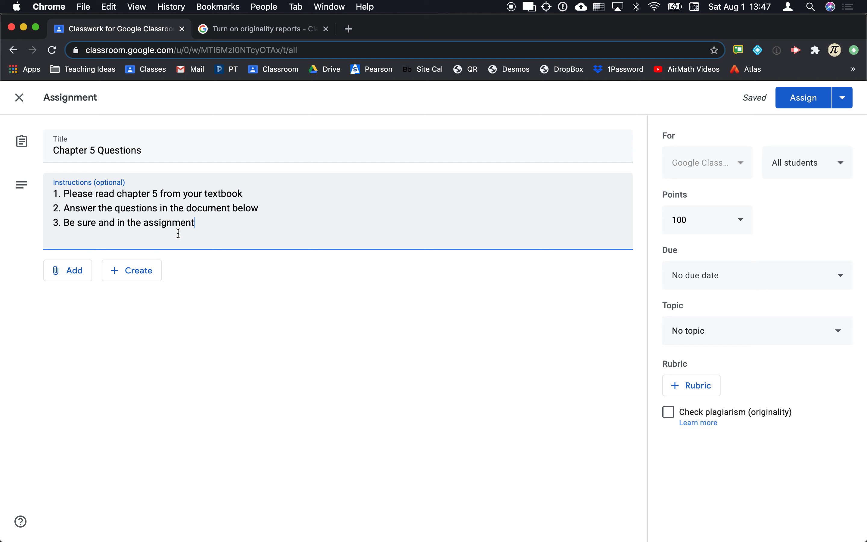
- Create a new Google Docs document as an attachment to the assignment
click(71, 279)
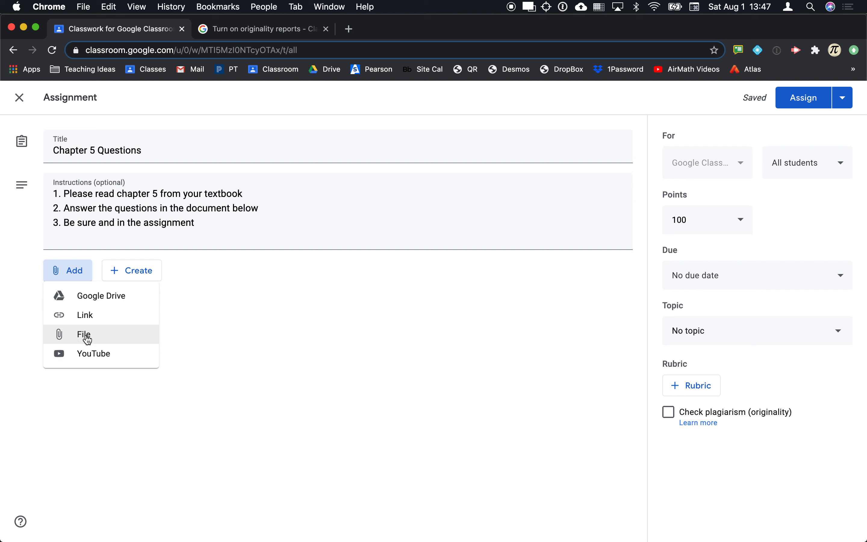
click(136, 275)
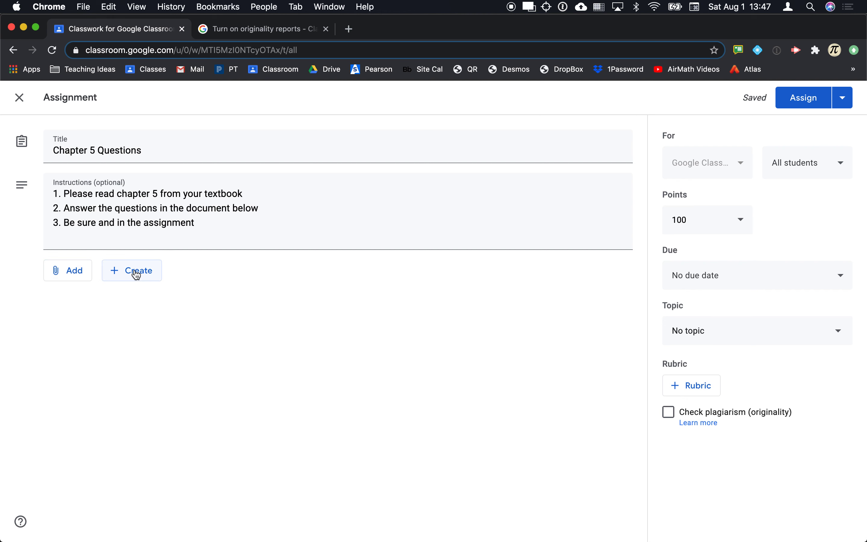
click(136, 275)
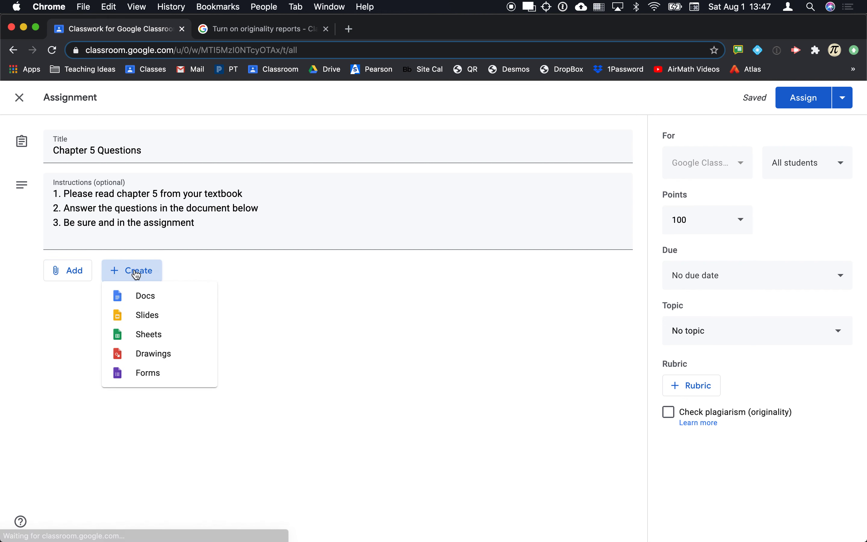
click(140, 301)
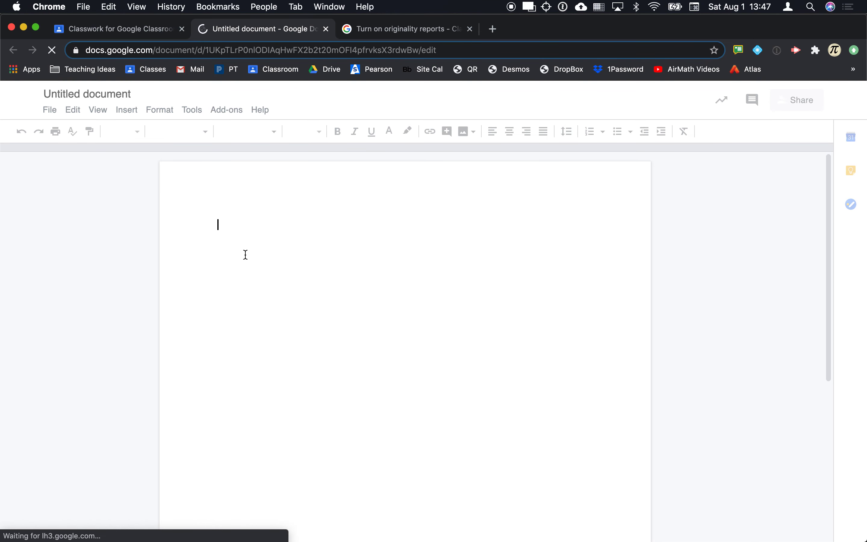
- Rename the new document "Chapter 5 Questions"
click(114, 90)
text(Chapter 5 Questions)
click(275, 228)
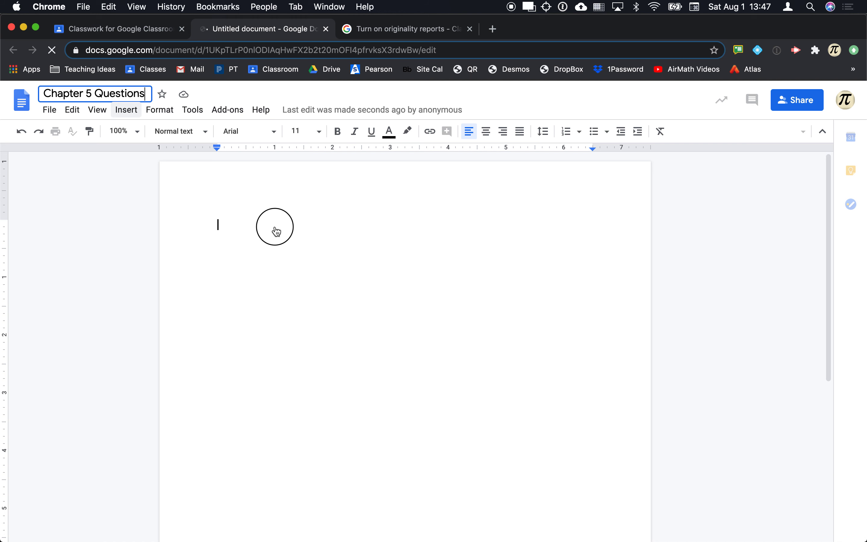
- Paste "Chapter 5 Questions" as the document's first line and format it as a centered heading in the Title style
key(super+v)
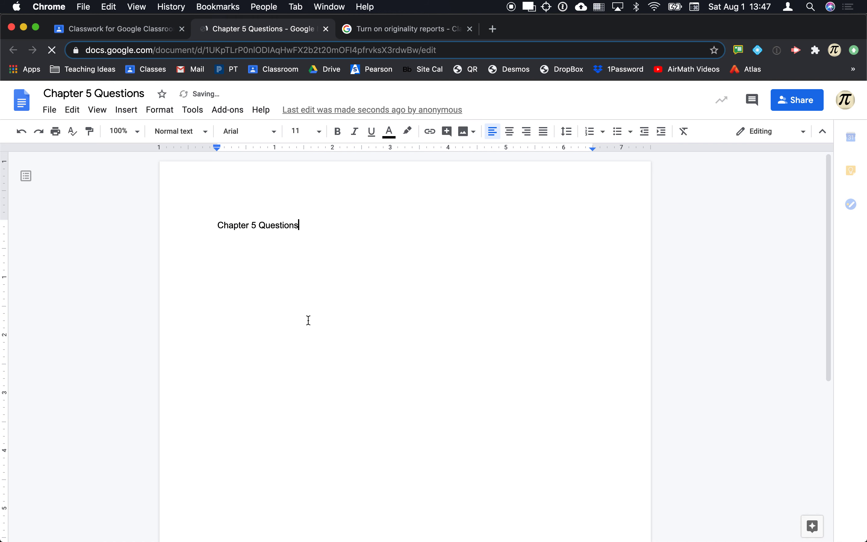
triple_click(285, 226)
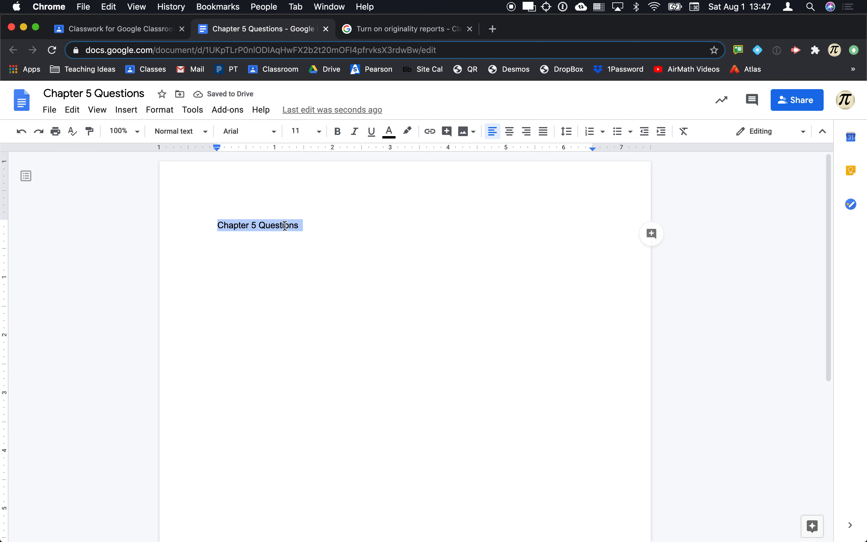
click(204, 131)
click(204, 193)
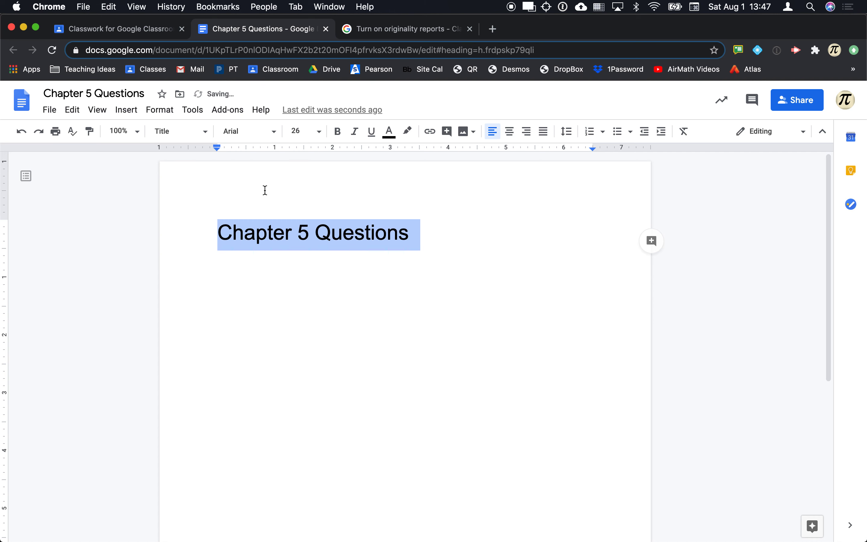
click(510, 132)
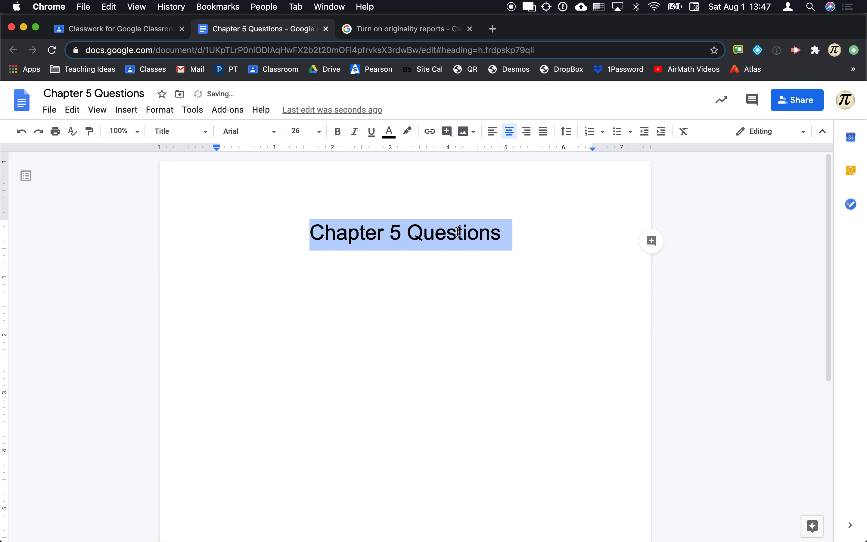
- Add "Name:" and "Date:" on separate lines in the page header
click(423, 215)
click(243, 203)
double_click(243, 203)
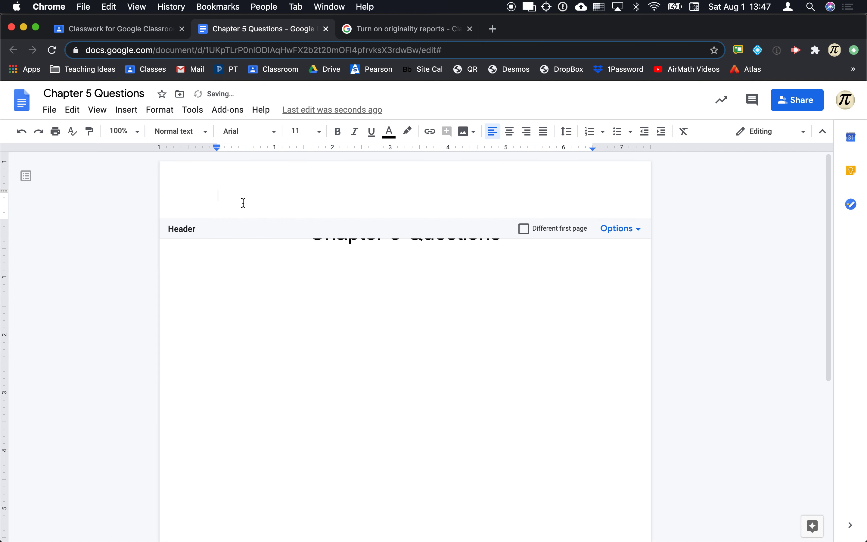
text(Name:)
key(Return)
text(Date:)
click(265, 273)
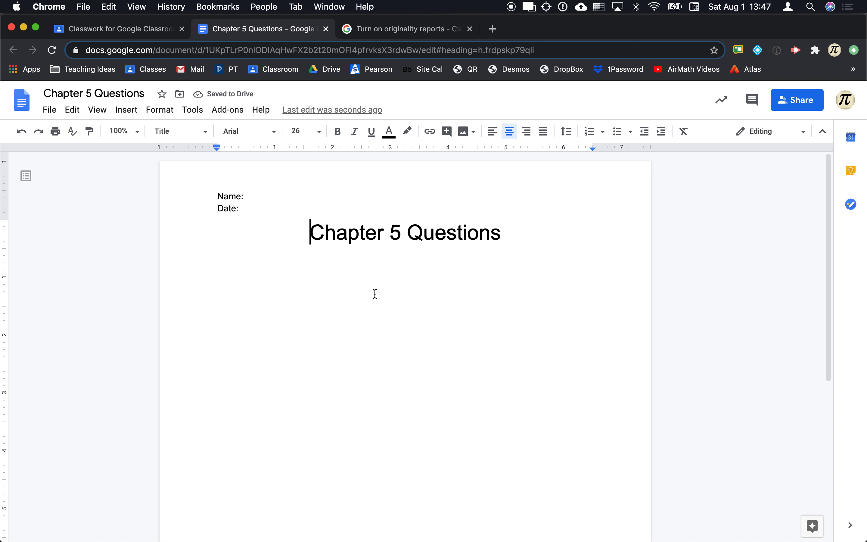
- Write "Please respond to the prompts in the space provided." on a new line below the title
click(512, 241)
key(Return)
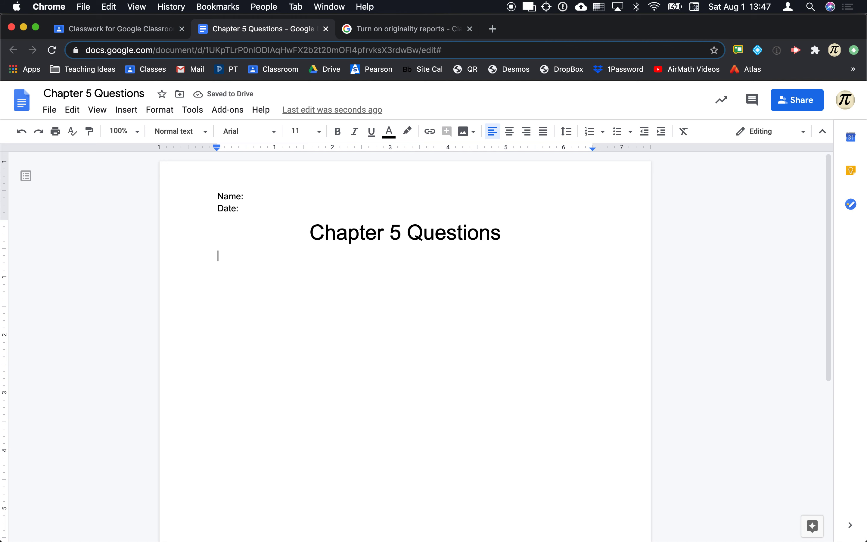
text(Please respon)
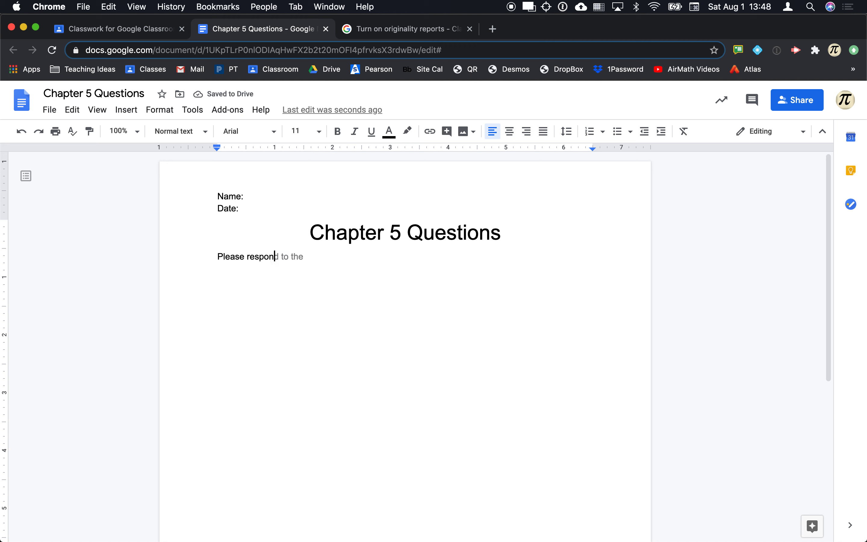
key(Tab)
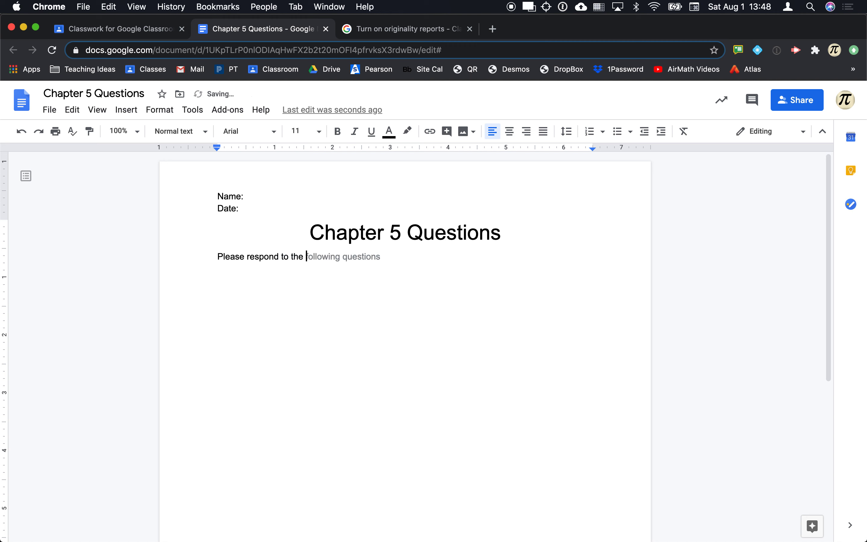
text(prompt)
text(s in teh )
text(sca)
key(BackSpace)
key(BackSpace)
text(pace pr)
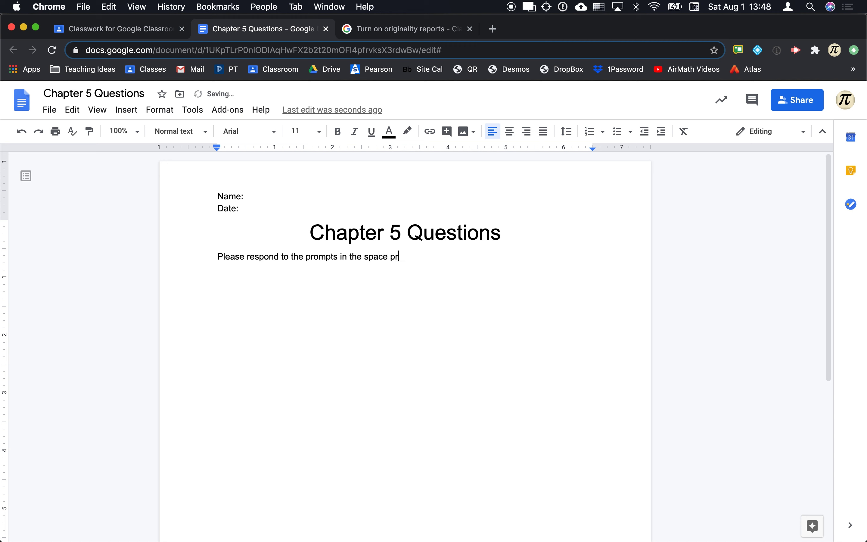
text(ovided.)
- Start a numbered list below the prompt line with a question asking who a named character is and what he did at the lake
key(Return)
key(Return)
text(1. W)
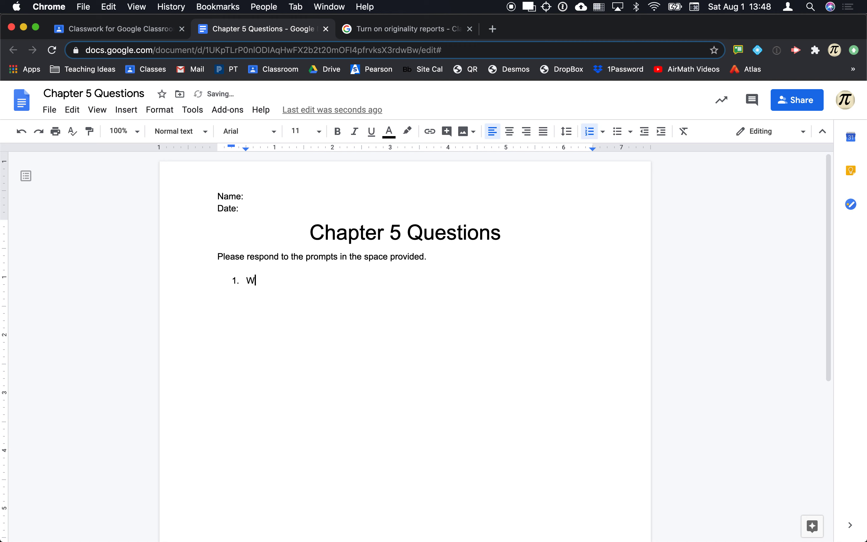
text(ho is Bo and what did he do )
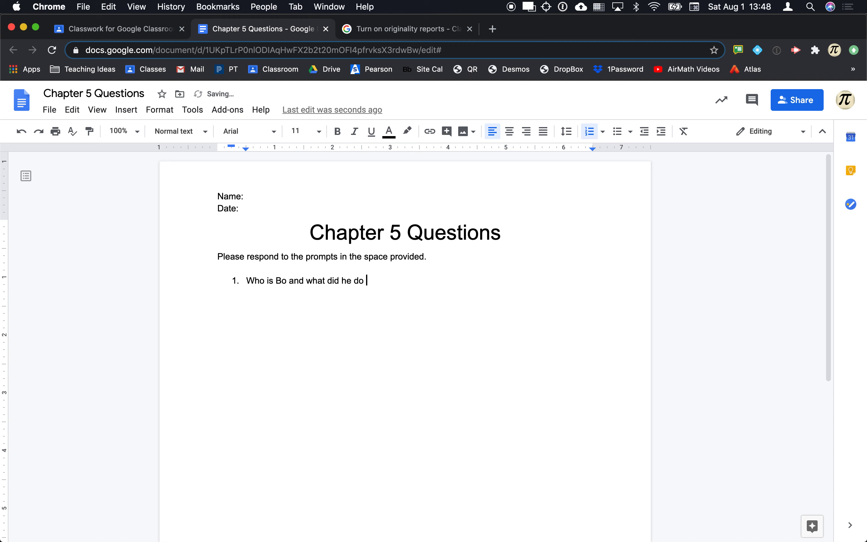
text(at the lake?)
- Leave blank answer lines under question 1 and add question 2, "Describe the events that happened at the campfire."
key(Return)
key(Left)
key(Return)
key(Return)
key(Return)
key(Down)
text(Descr)
key(Tab)
text(evant)
key(BackSpace)
key(BackSpace)
key(BackSpace)
text(e)
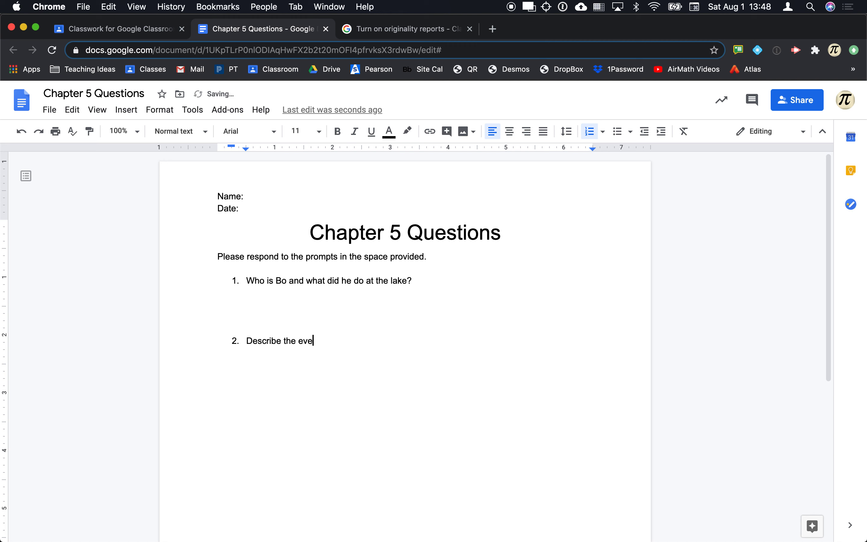
text(nts that happened at the campfire)
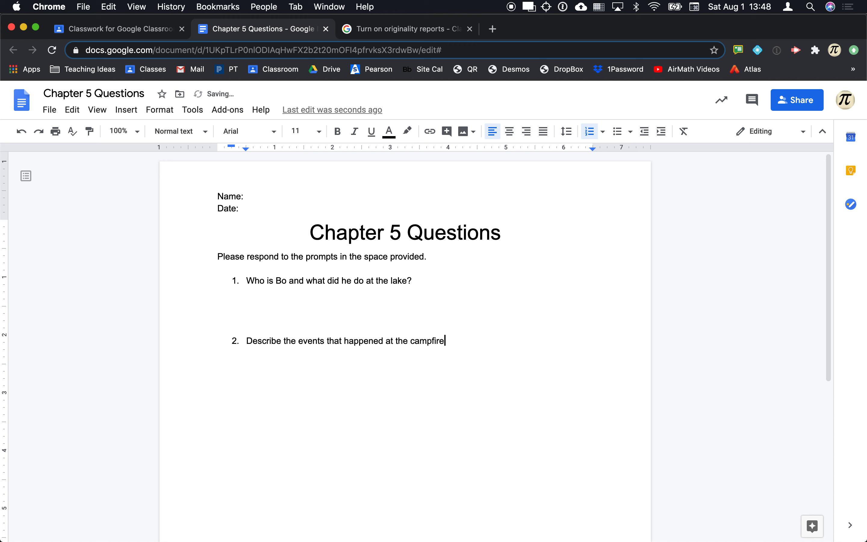
text(.)
- Leave blank answer lines under question 2 and add question 3 asking how a named character responded "and what would you have done?"
key(Return)
key(Up)
key(super+Right)
key(Return)
key(Return)
key(Return)
key(Return)
key(Return)
key(Down)
text(How did Angela respon)
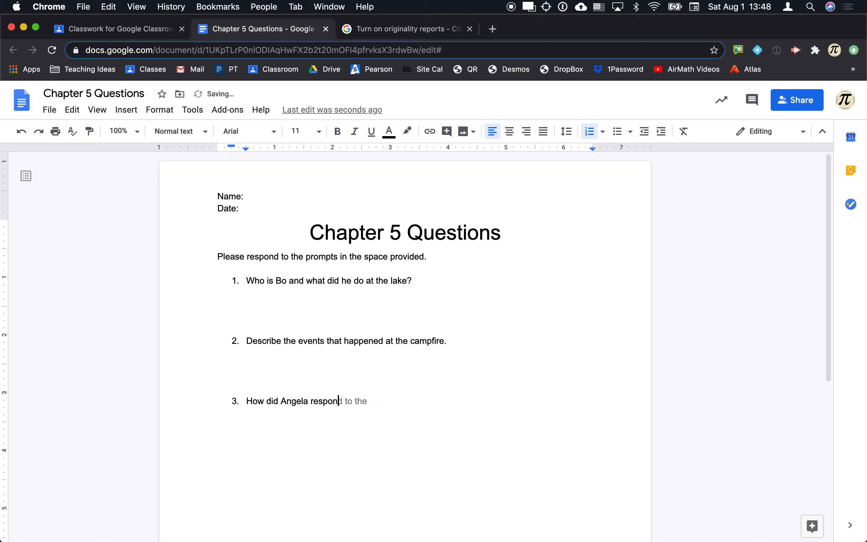
text(d and what would y)
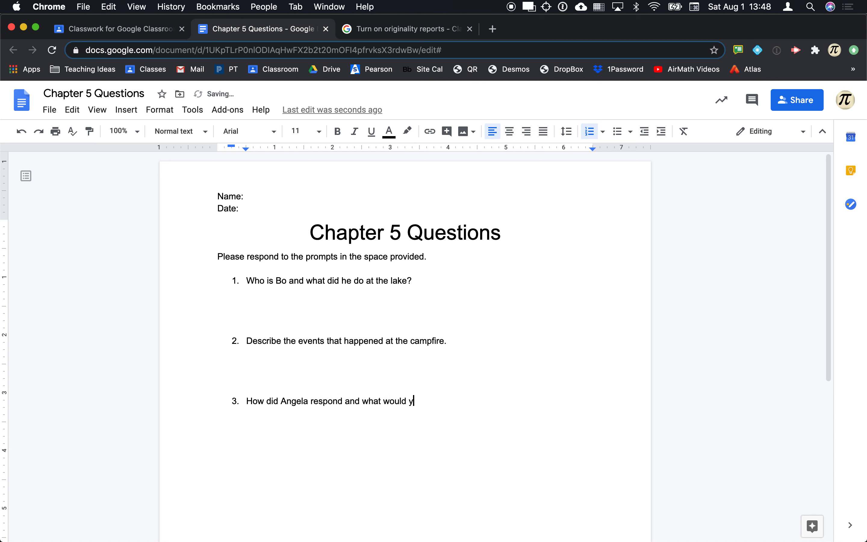
text(ou have done?)
click(604, 329)
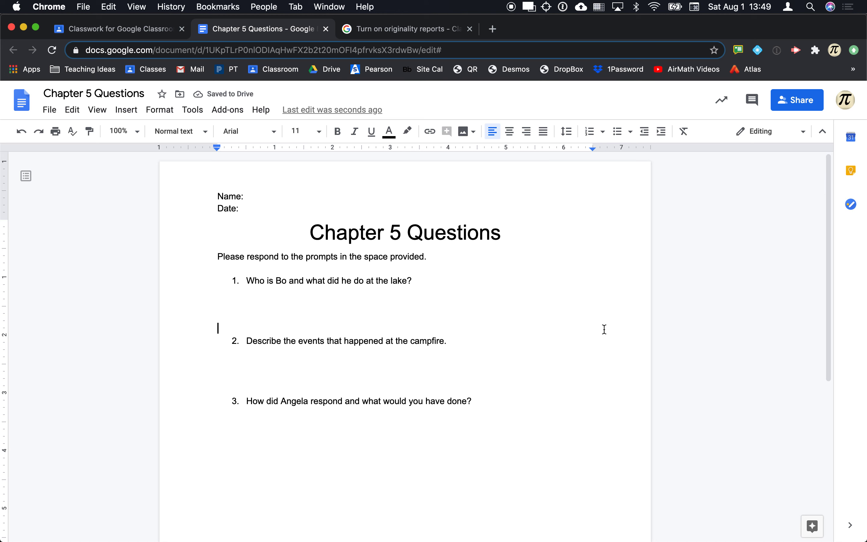
- Return to the Classroom assignment and set the attached document to "Make a copy for each student"
click(146, 36)
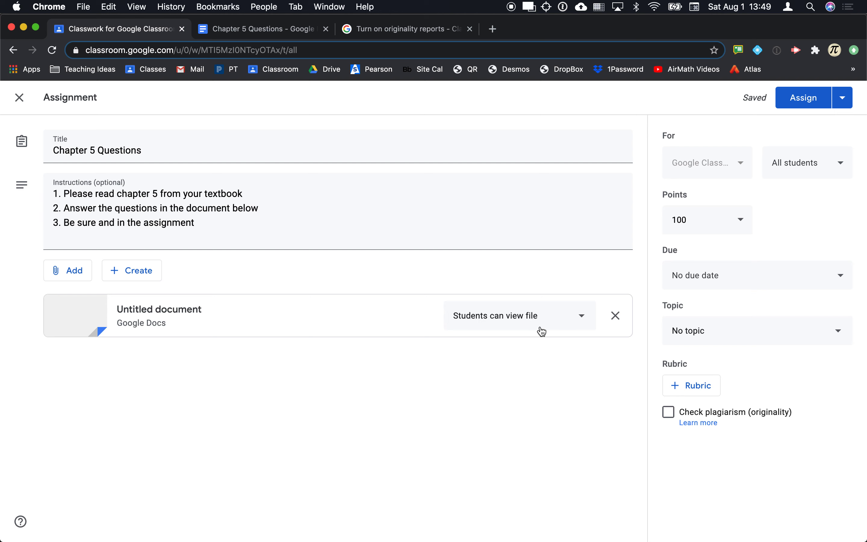
click(552, 322)
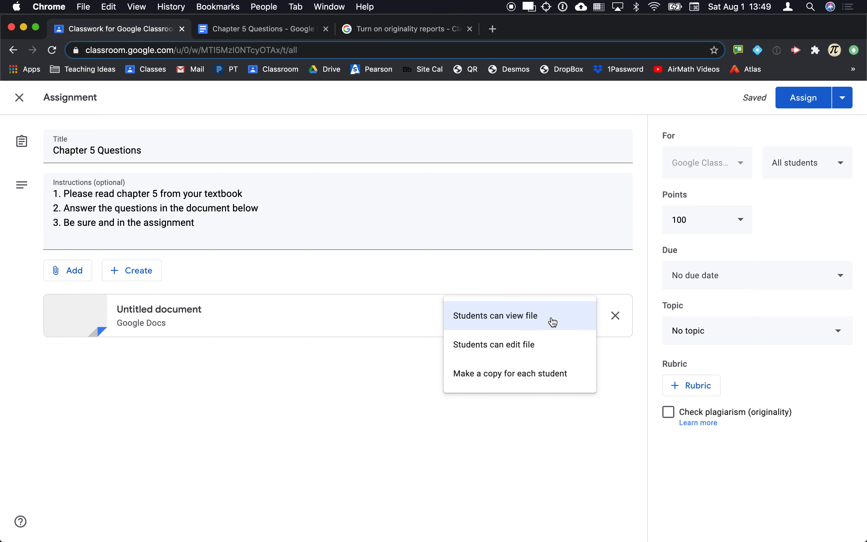
click(532, 353)
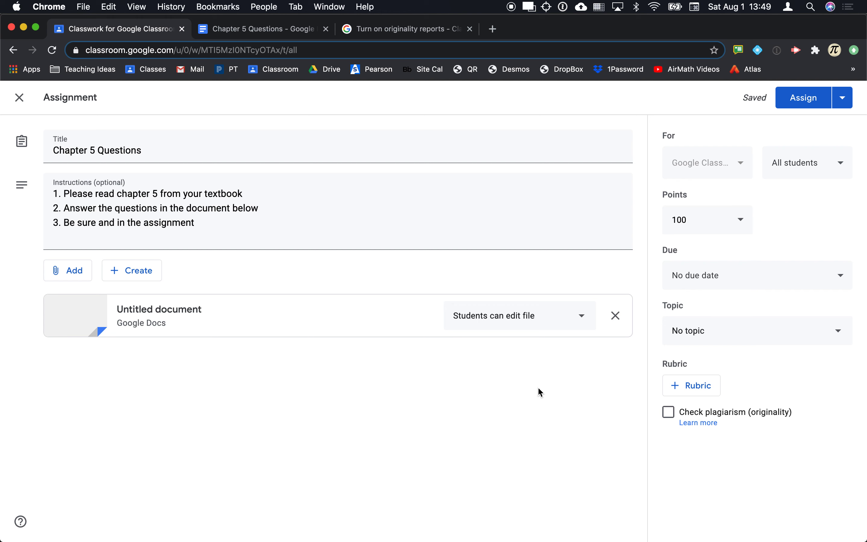
click(523, 317)
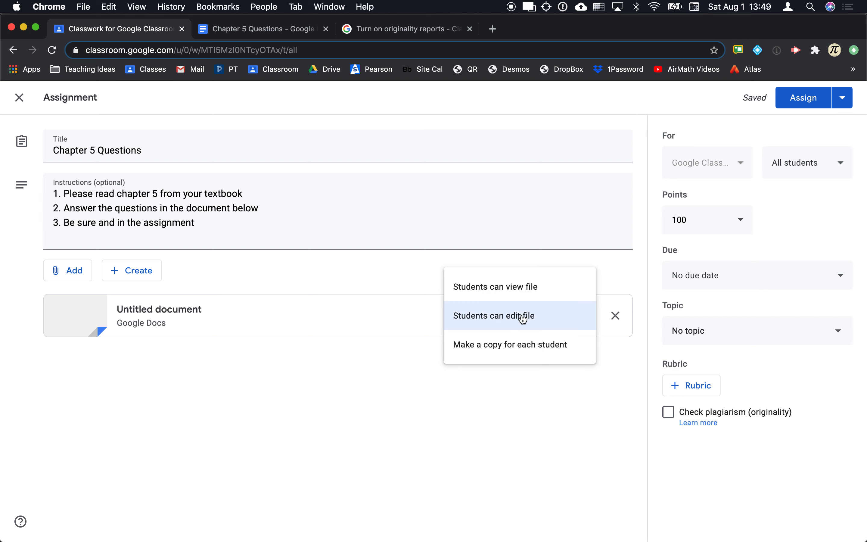
click(520, 355)
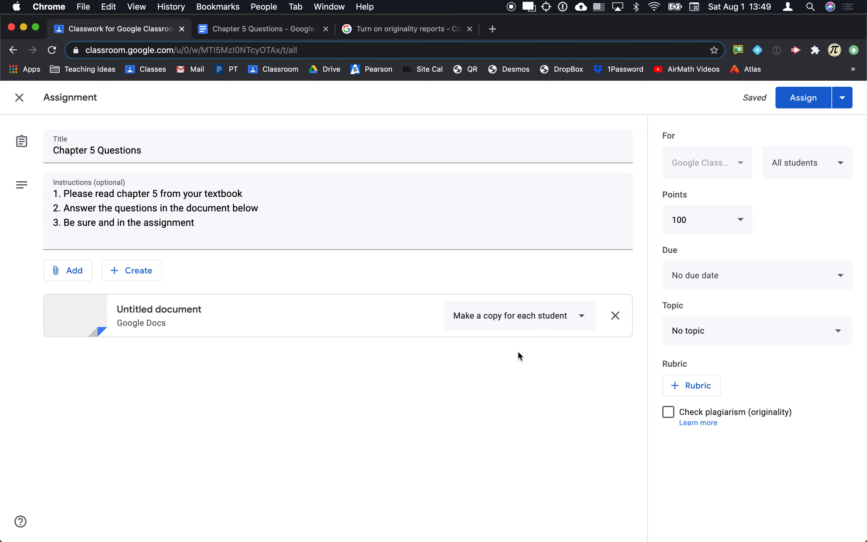
- Assign Chapter 5 Questions under the Matrices topic with a due date of August 6, 2020
click(693, 335)
click(699, 455)
click(717, 282)
click(727, 319)
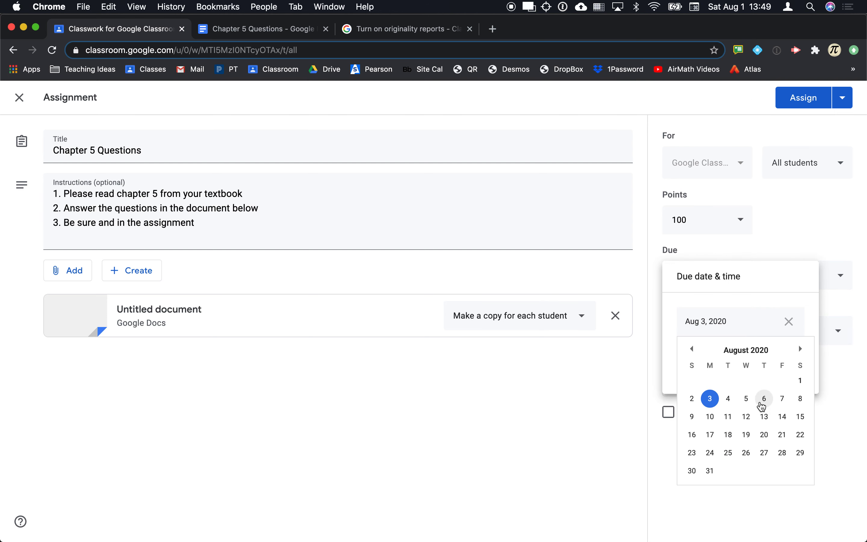
click(762, 401)
click(790, 441)
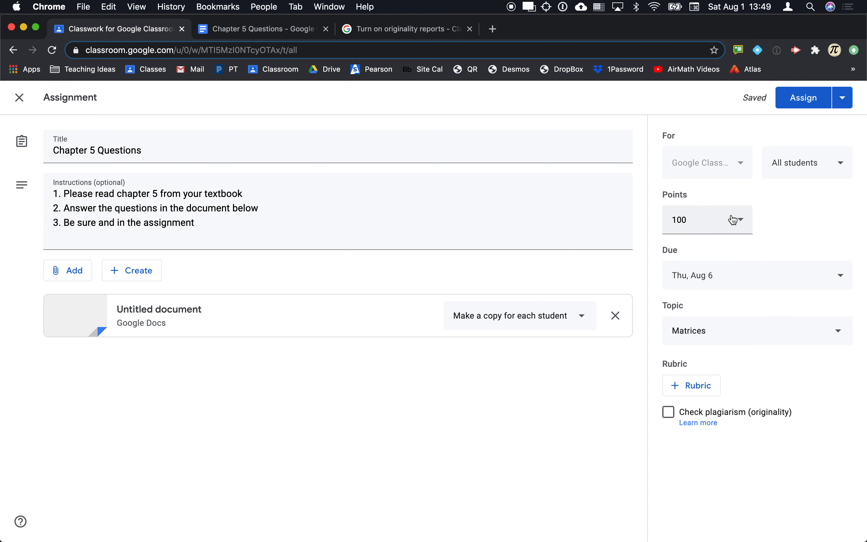
click(800, 106)
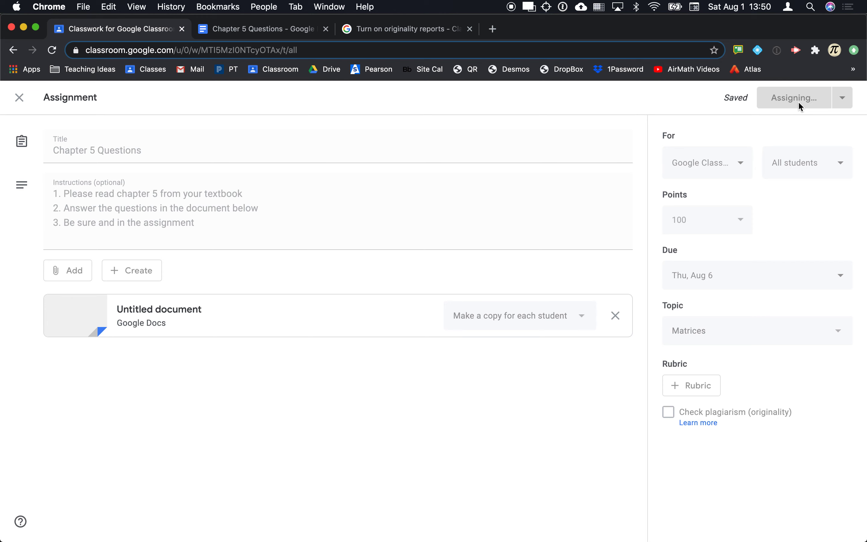
- Switch to the student's Classroom in Firefox and open the student's document copy from the Chapter 5 Questions assignment
key(super+Tab)
key(super+Tab)
key(super+Tab)
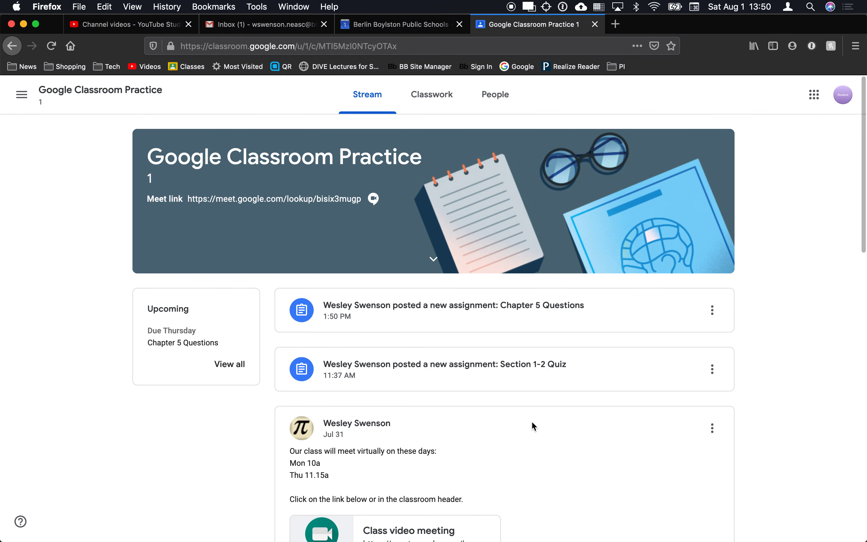
click(431, 316)
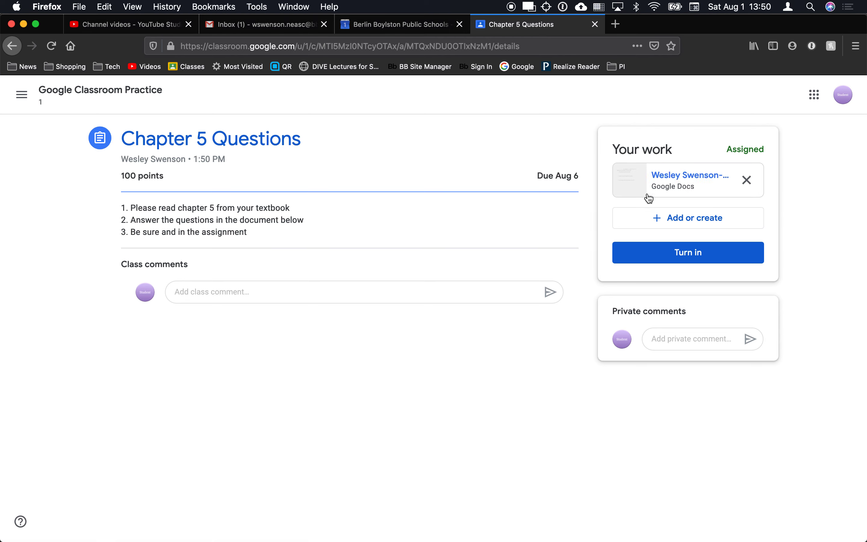
click(681, 190)
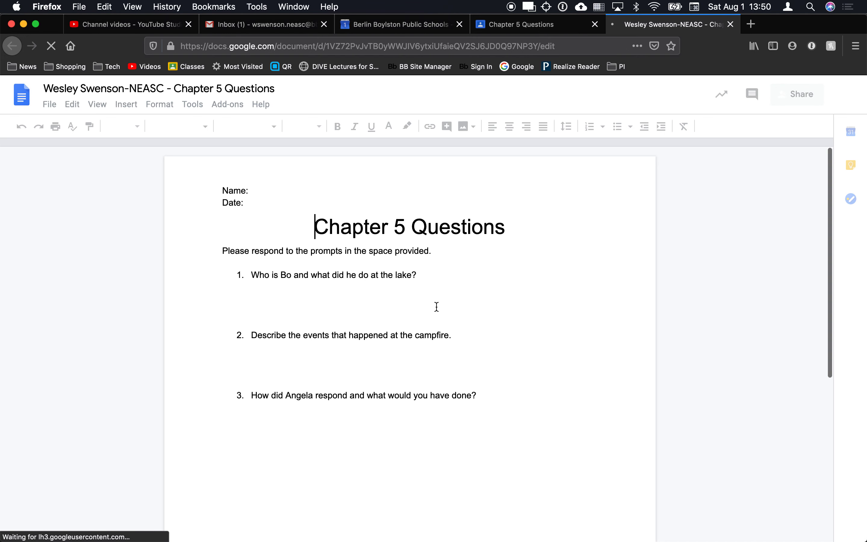
click(436, 306)
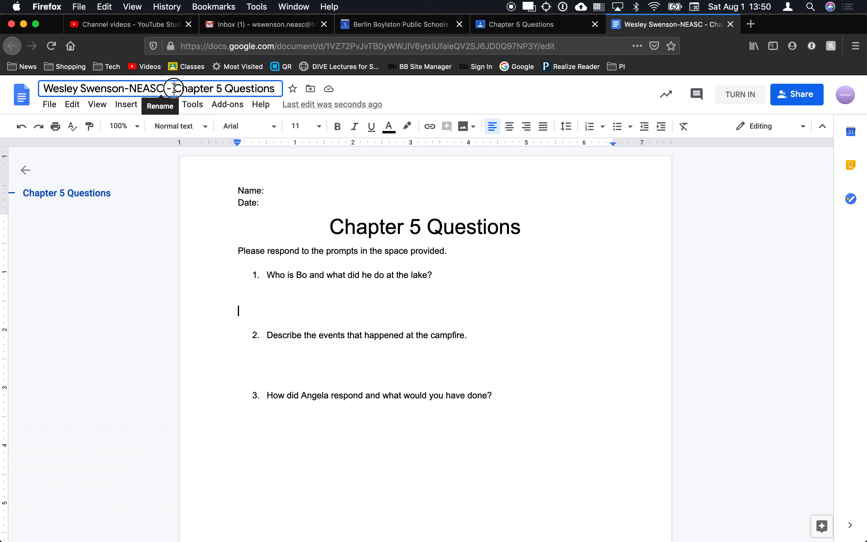
- Examine the student-name and assignment-title parts of the document copy's file name
click(67, 89)
double_click(67, 89)
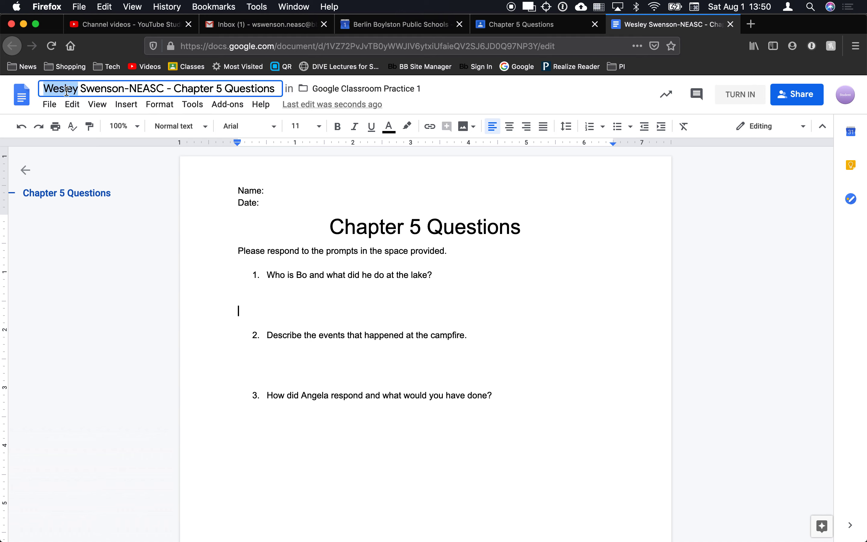
double_click(243, 88)
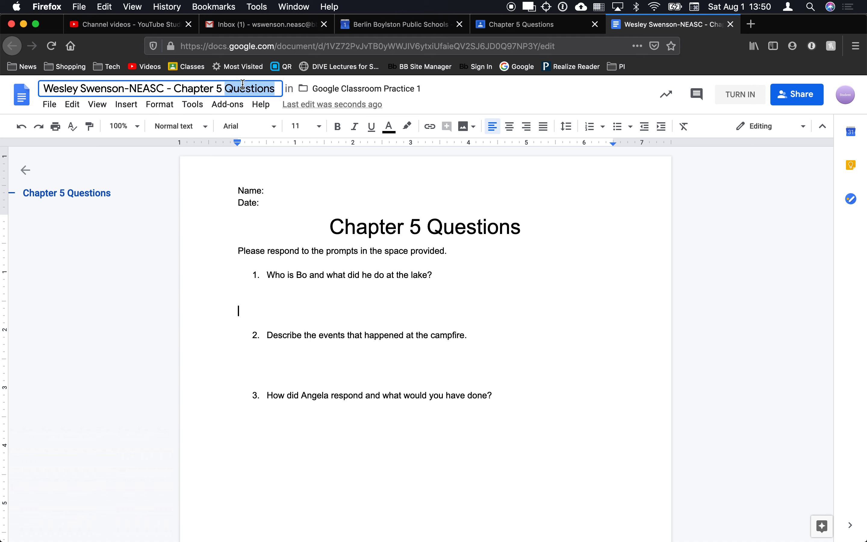
click(492, 290)
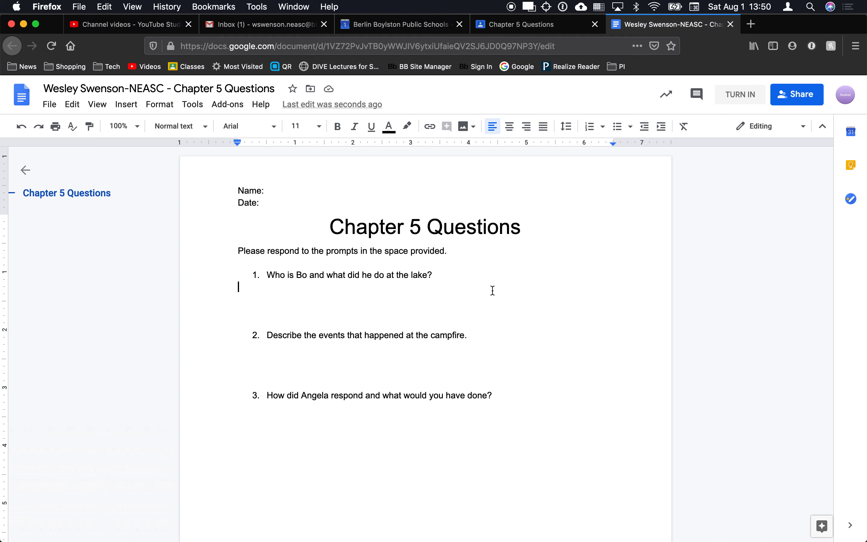
- Enter "kjads;lfkj;alsdkjfl;j;lfak" and, on a new line, "sd'" as the answer to question 1
click(356, 310)
text(kjads;lfkj;alsdkjfl;j;lfak)
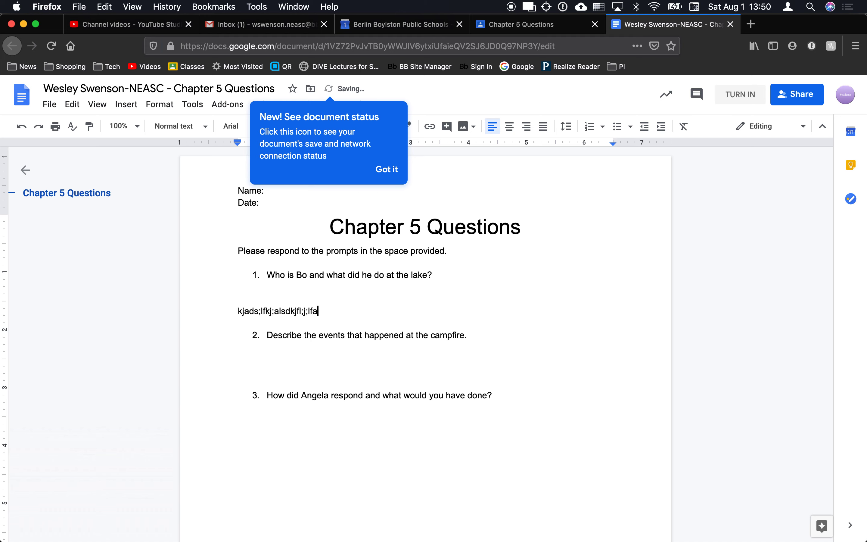
key(Return)
text(sd')
- Answer question 2 with "asdfl;kjasdf;lkjadls;kf" and insert "asdjflkaasdfsadfsdjfl;kas" after "respond" in question 3
click(355, 396)
text(asdfl;kjasdf;lkjadls;kf)
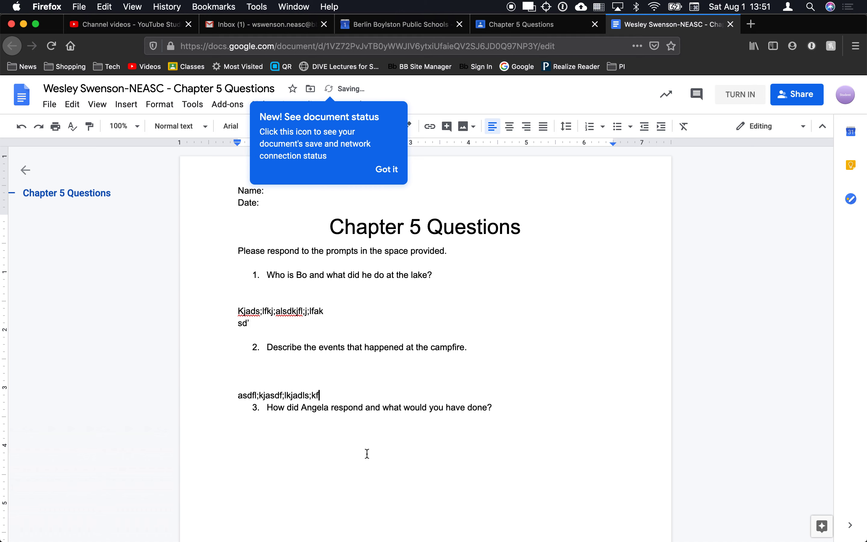
click(365, 407)
text(asdjflkasdjfl;kas)
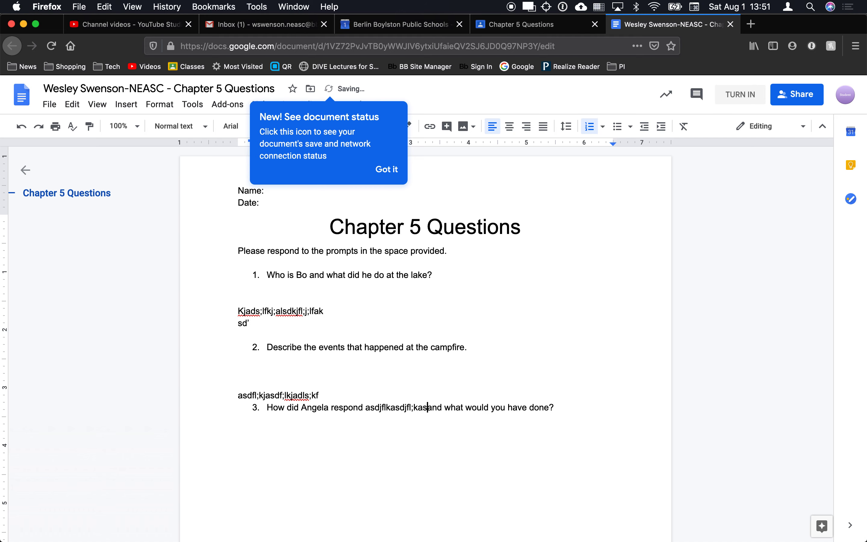
text(asdfsadf)
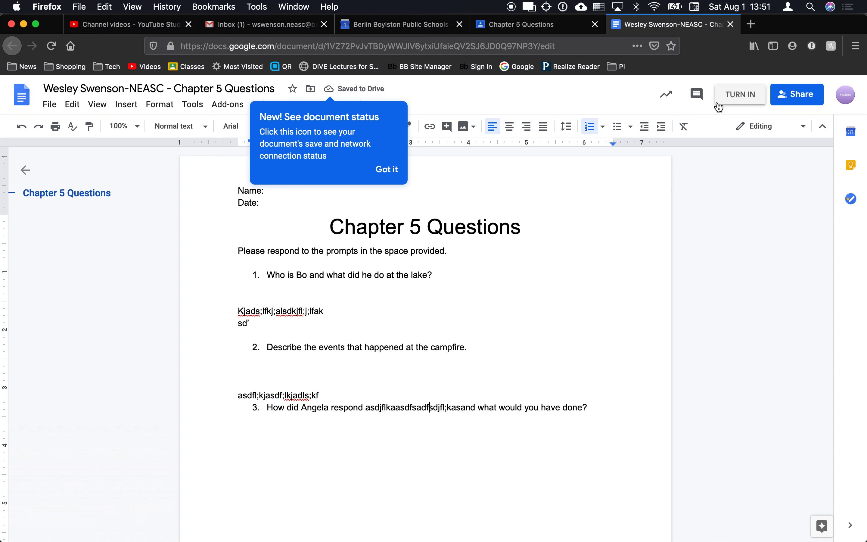
- Turn in the completed document for Chapter 5 Questions, choosing the student account in Google Classroom
click(520, 25)
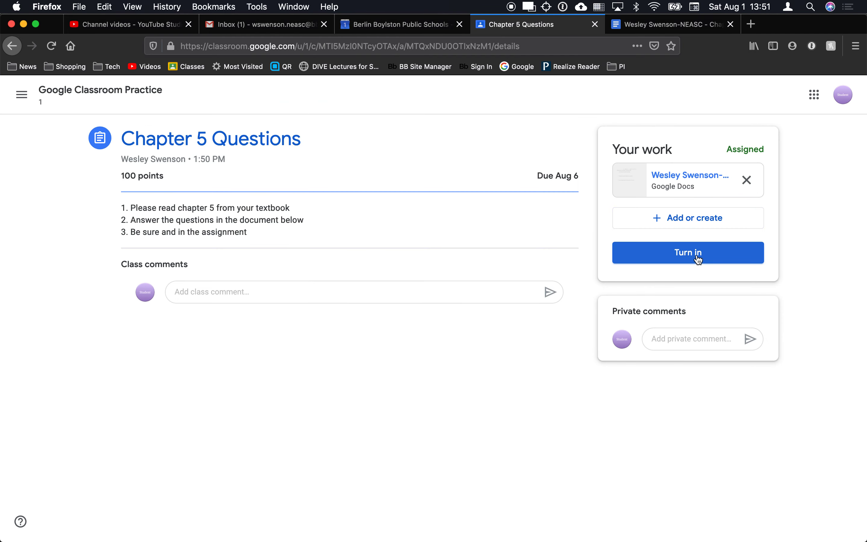
click(684, 26)
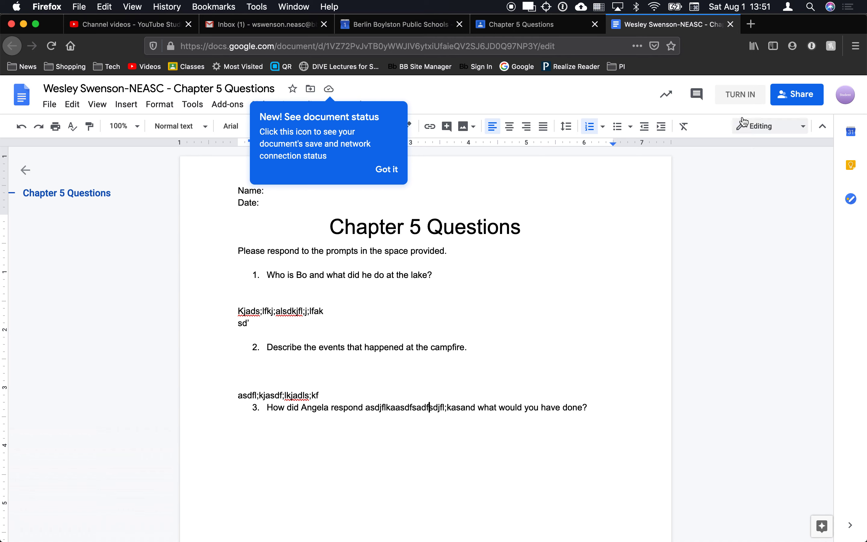
click(739, 94)
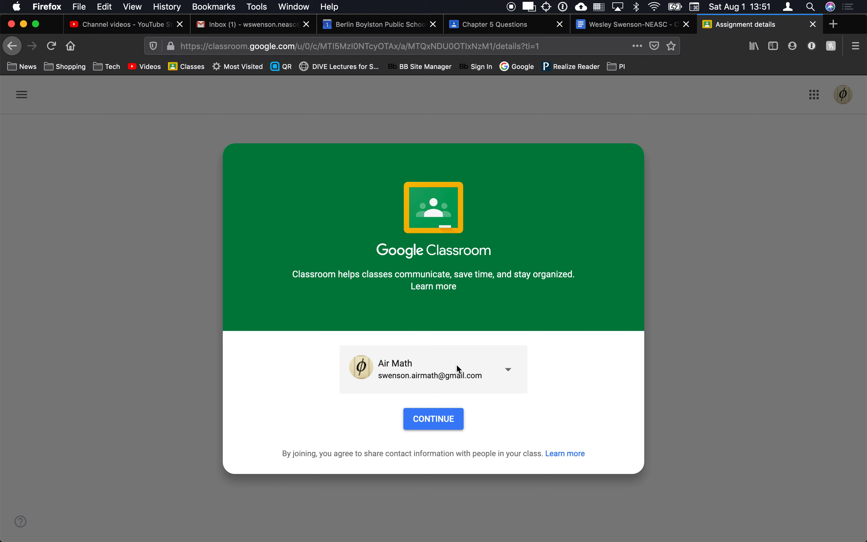
click(504, 379)
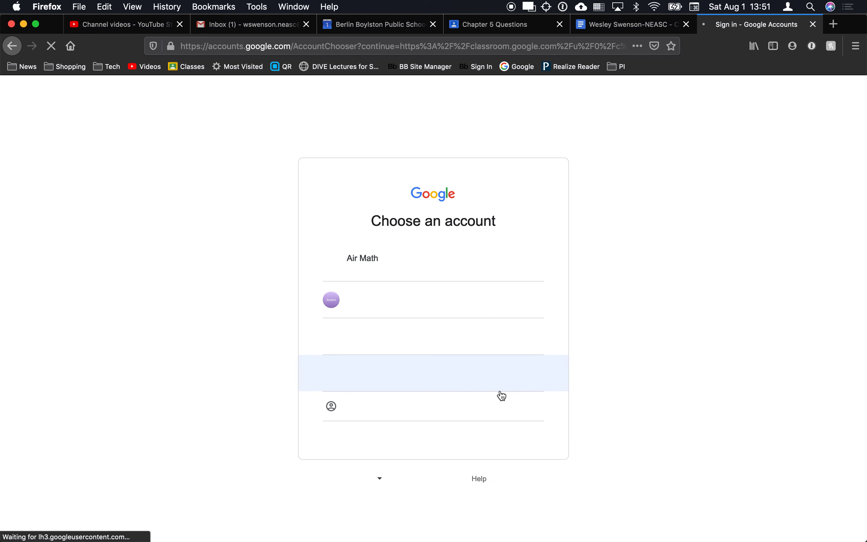
click(409, 313)
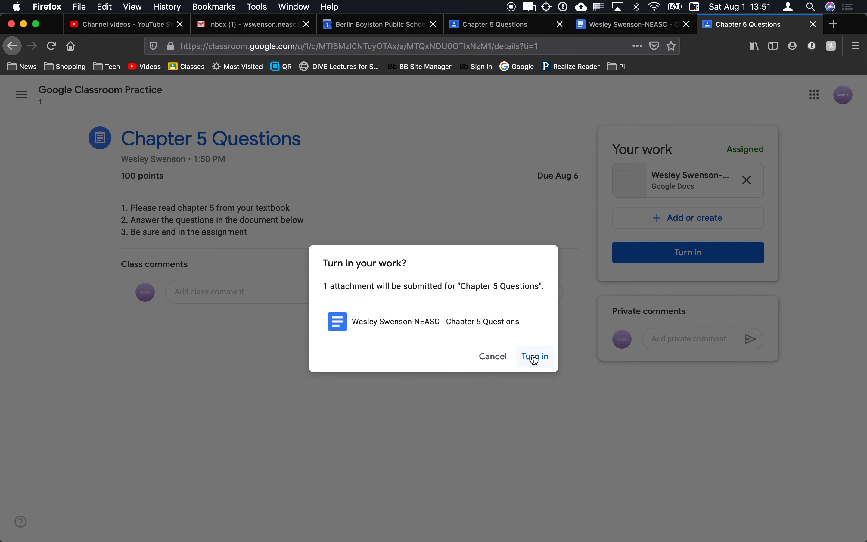
click(535, 359)
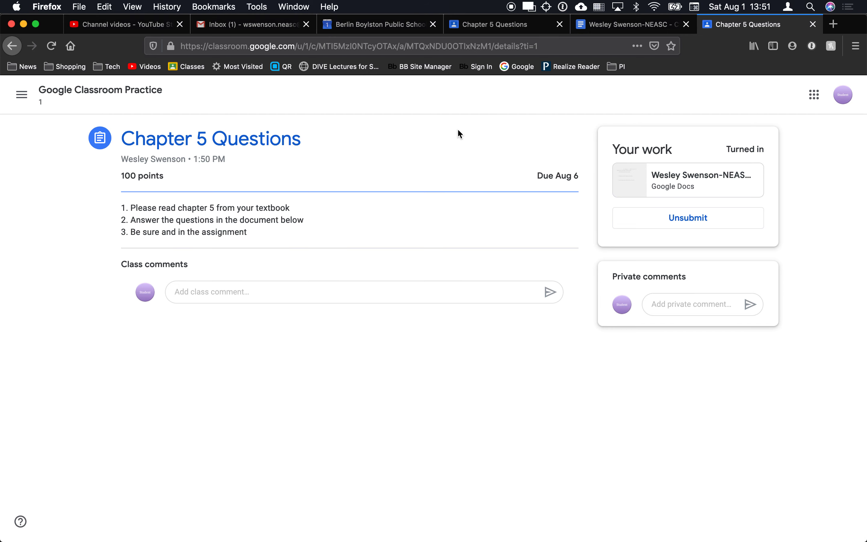
- Switch to the teacher's Classroom in Chrome and open the student's turned-in Chapter 5 Questions document for grading
key(super+Tab)
key(super+Tab)
key(super+shift+Tab)
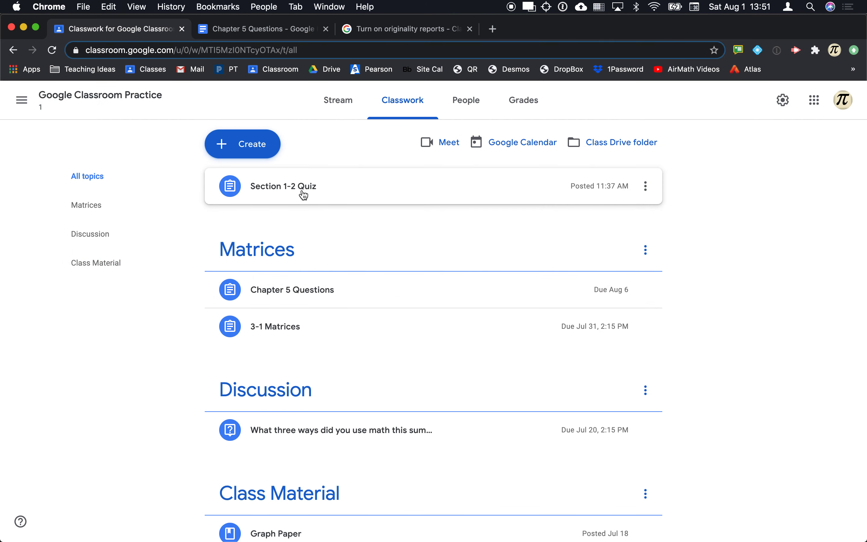
click(302, 194)
click(302, 194)
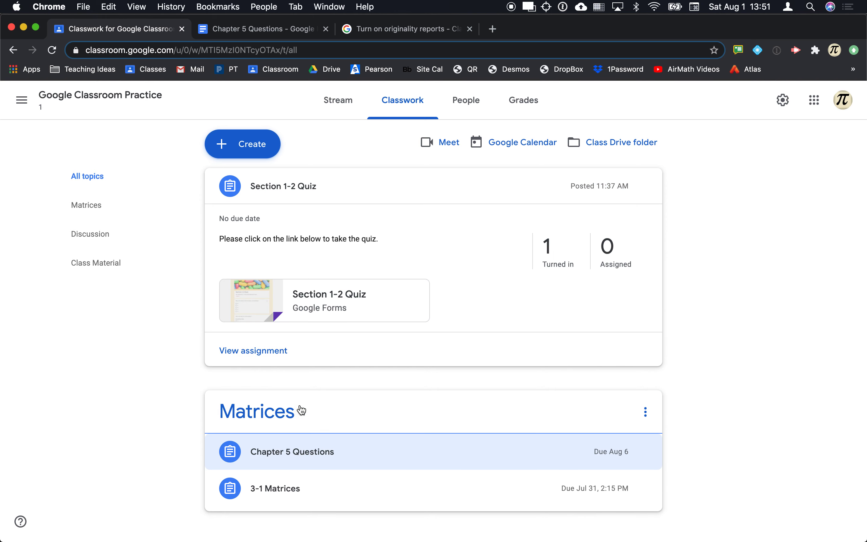
click(300, 457)
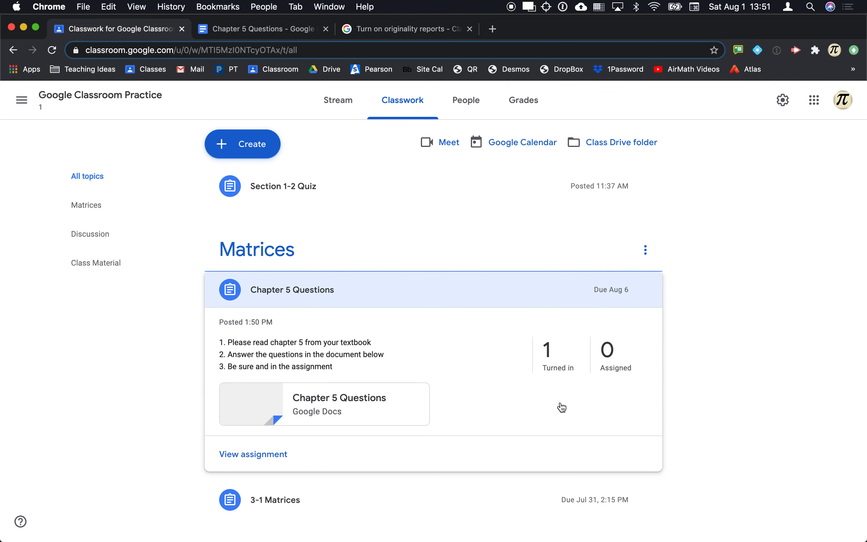
click(283, 454)
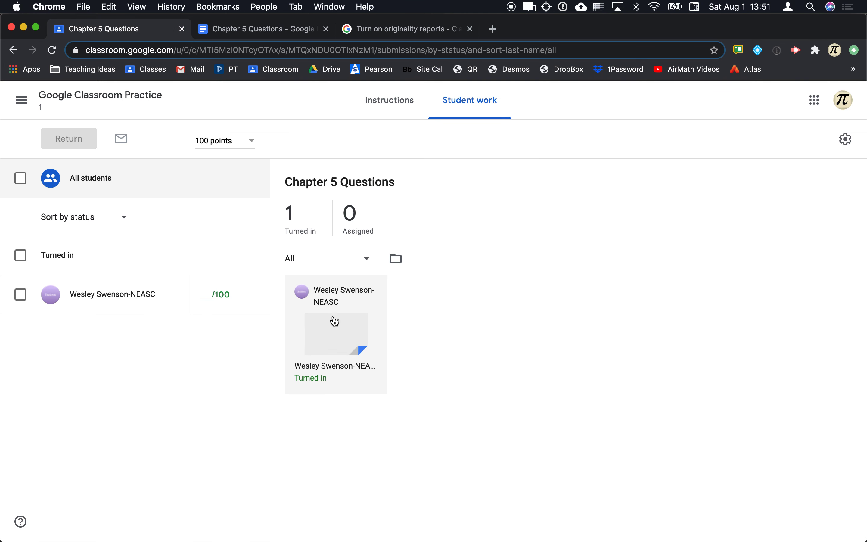
click(342, 329)
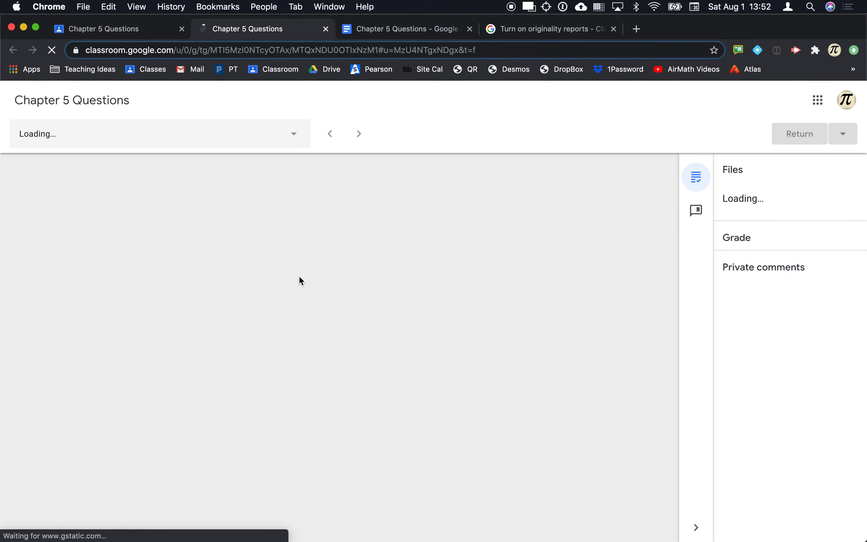
click(788, 311)
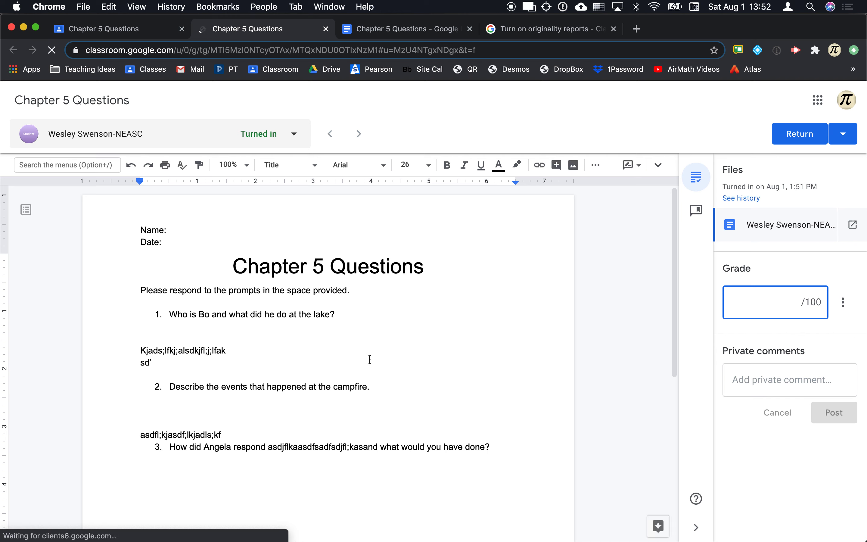
double_click(322, 313)
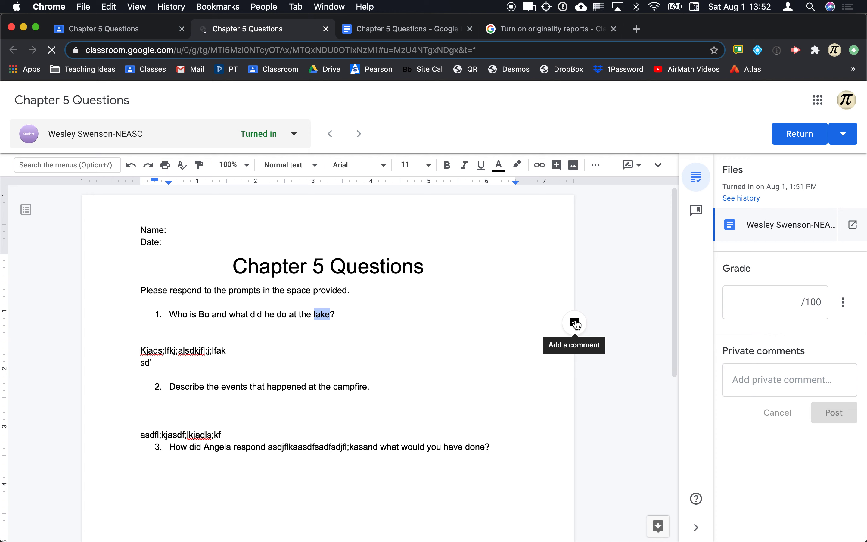
click(575, 324)
click(631, 397)
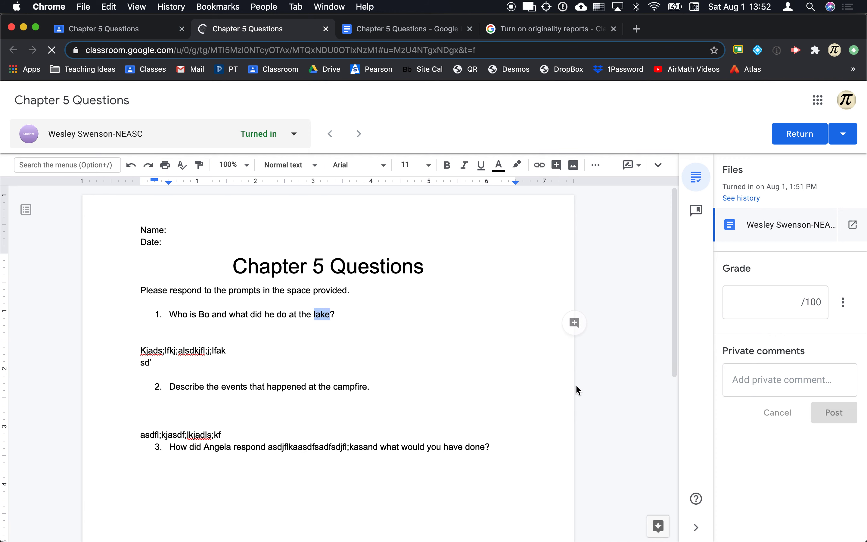
- Post the comment "Spelling." on the word "alsdkjfl" in the answer to question 1
click(188, 351)
double_click(187, 352)
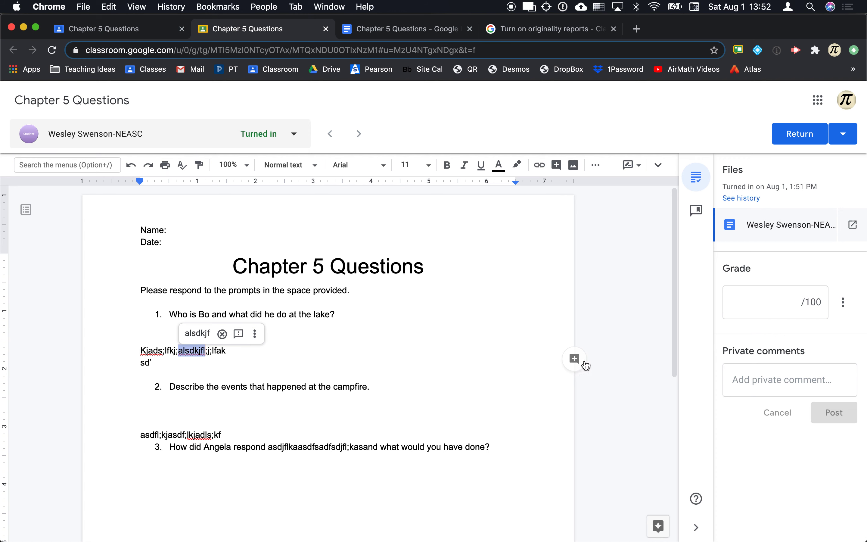
click(576, 358)
text(Sjpeel)
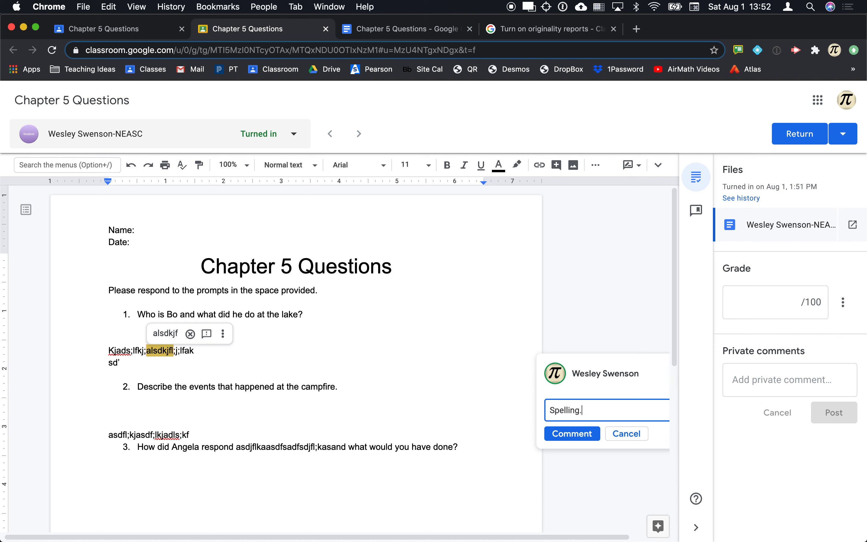
click(179, 435)
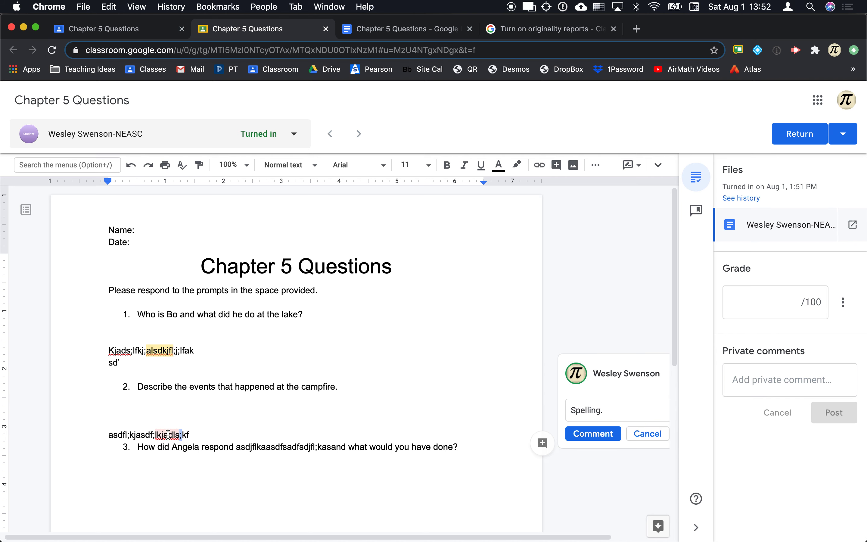
click(595, 433)
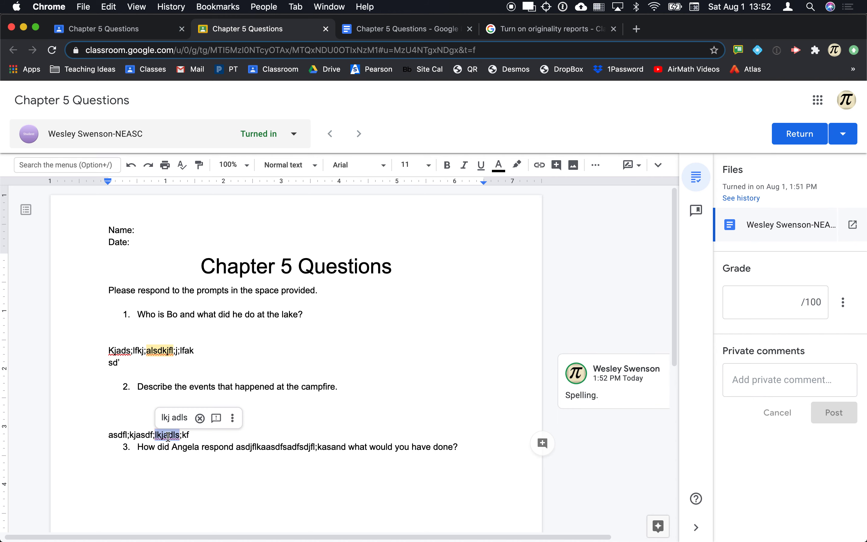
- Post the comment "Please take this idea a little further" on "lkjadls" in the answer to question 2
click(542, 444)
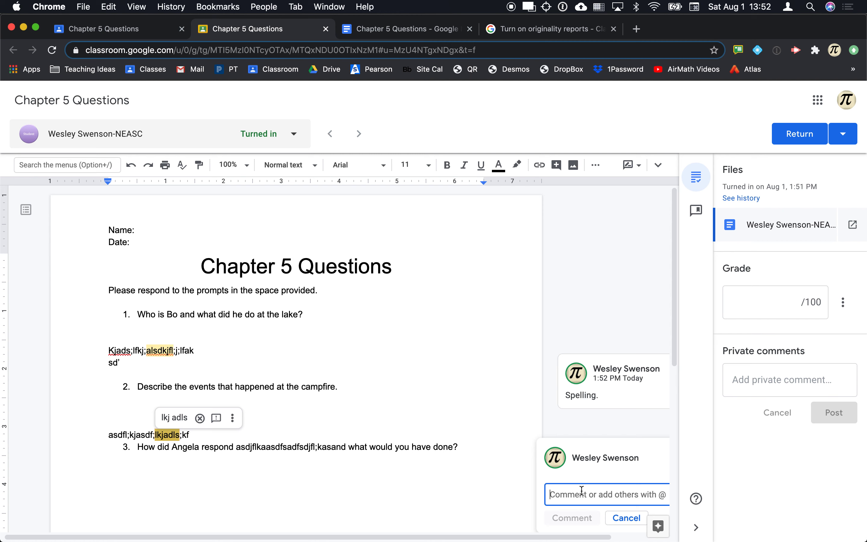
text(Please take this idea a little f)
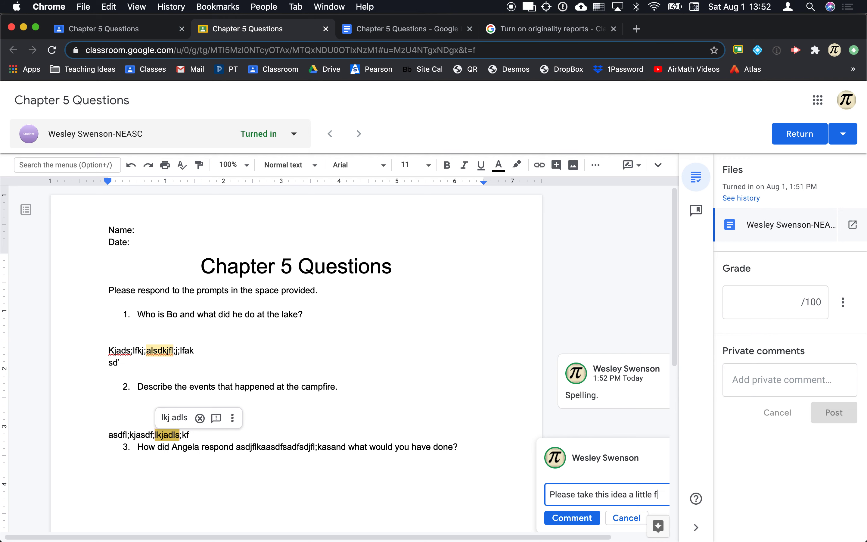
text(her)
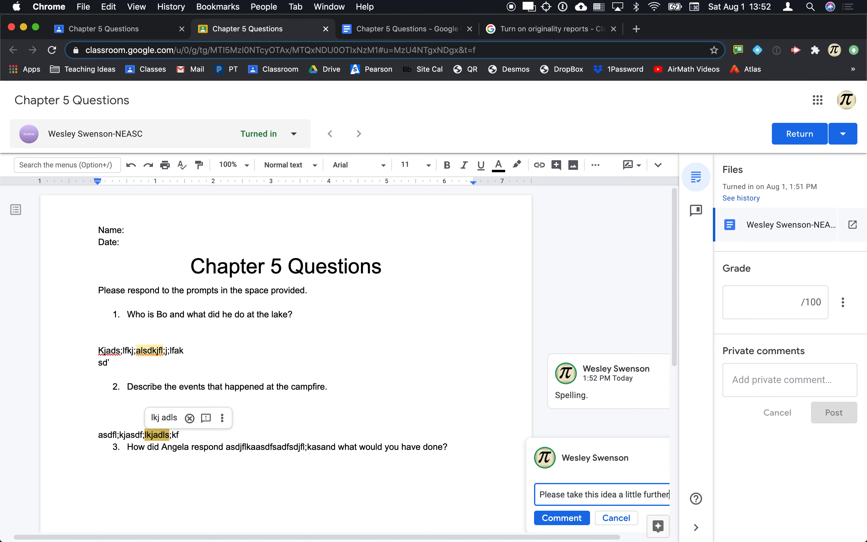
click(561, 518)
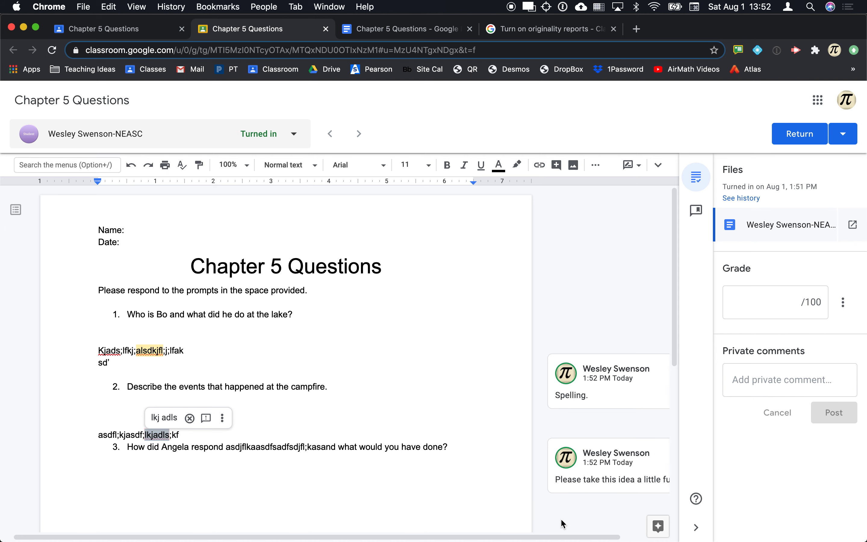
- Grade the student's work 100 out of 100 and return it to the student
click(779, 389)
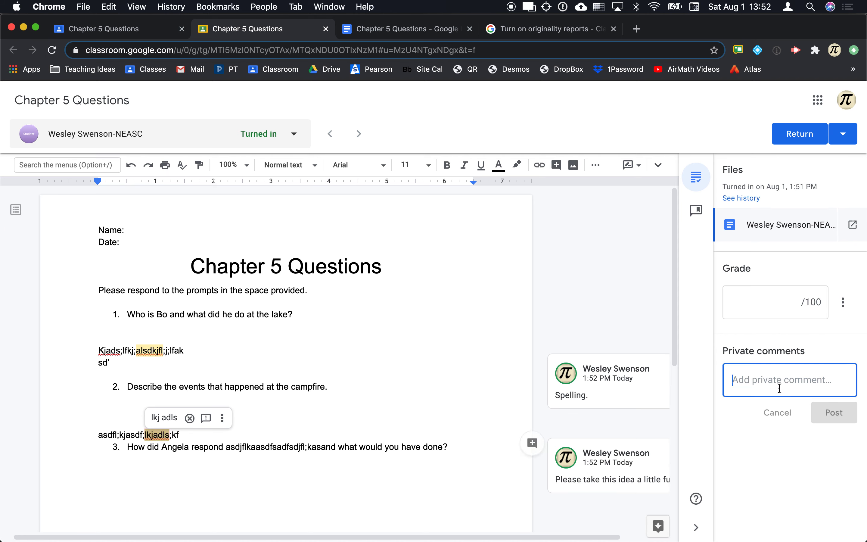
click(784, 300)
text(100)
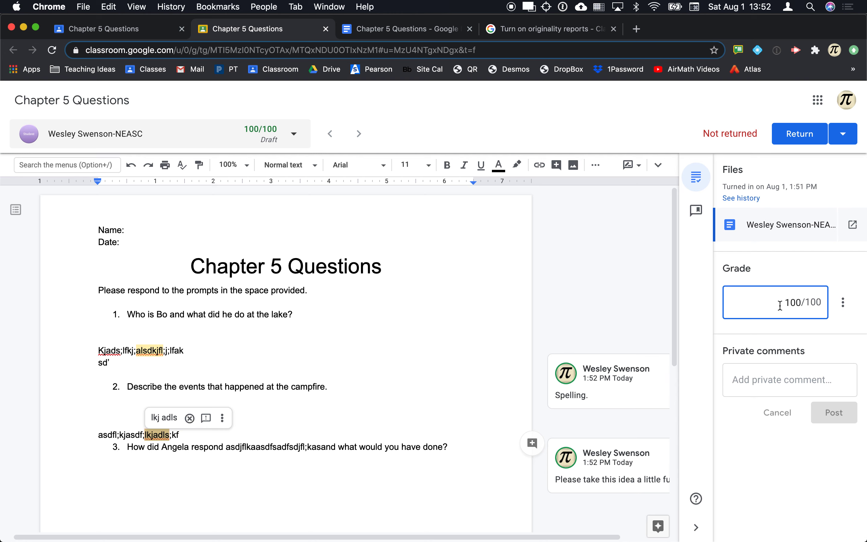
click(813, 427)
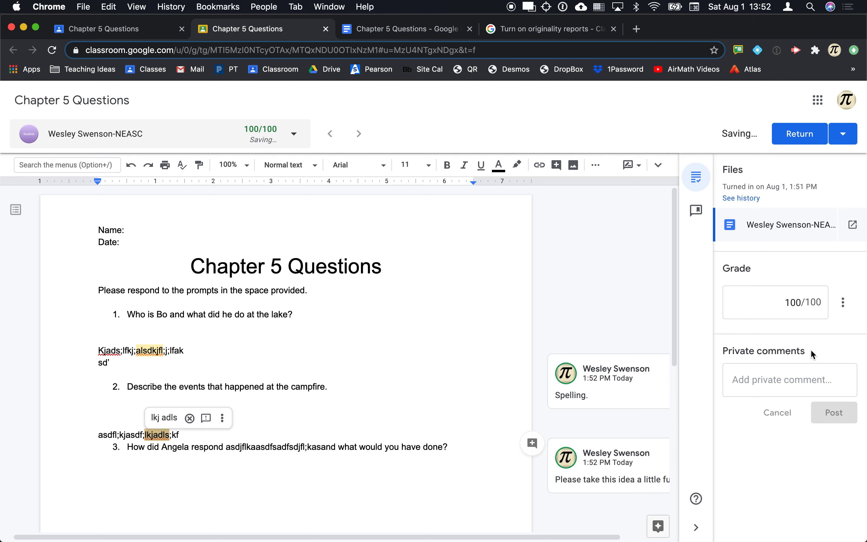
click(801, 137)
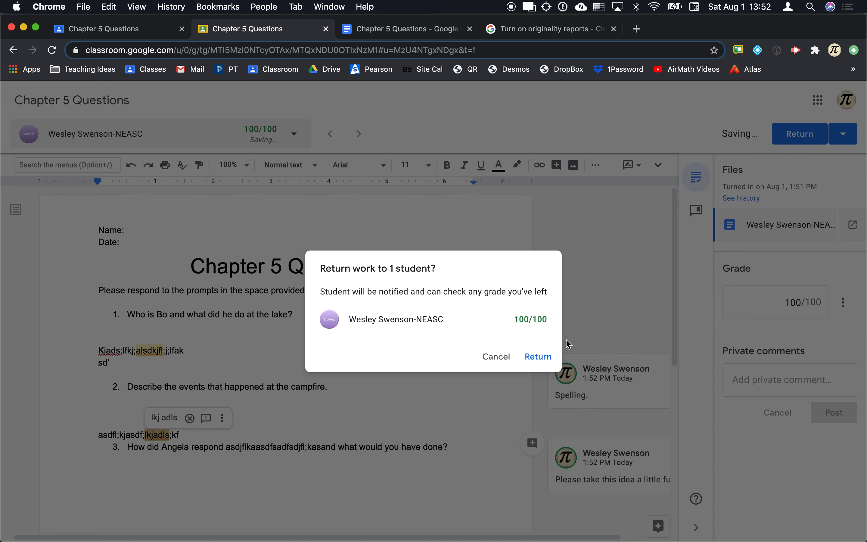
click(548, 357)
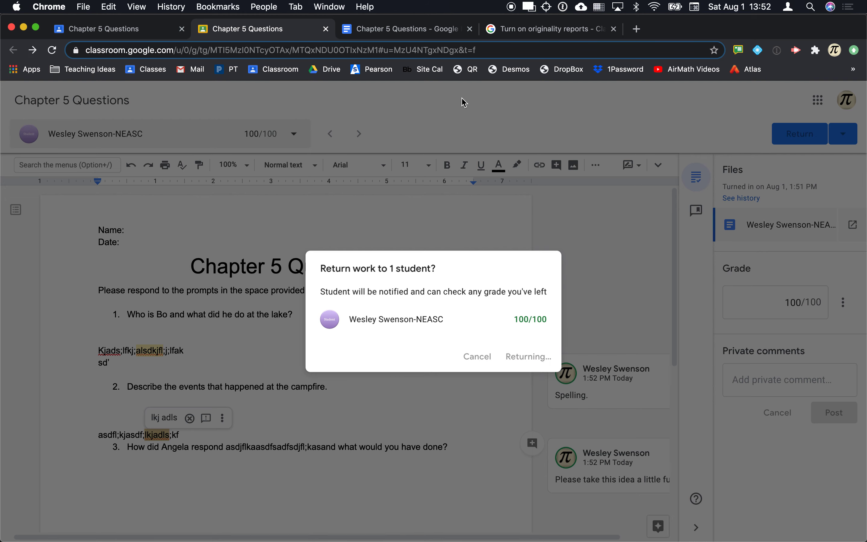
- Switch to the student's Classroom in Firefox and open the Chapter 5 Questions assignment from the class stream
key(super+Tab)
key(super+Tab)
key(super+shift+Tab)
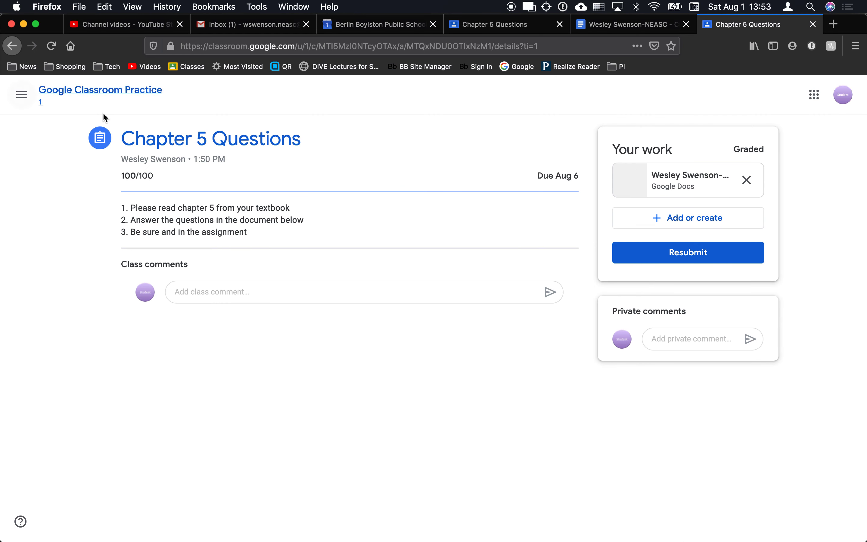
click(55, 94)
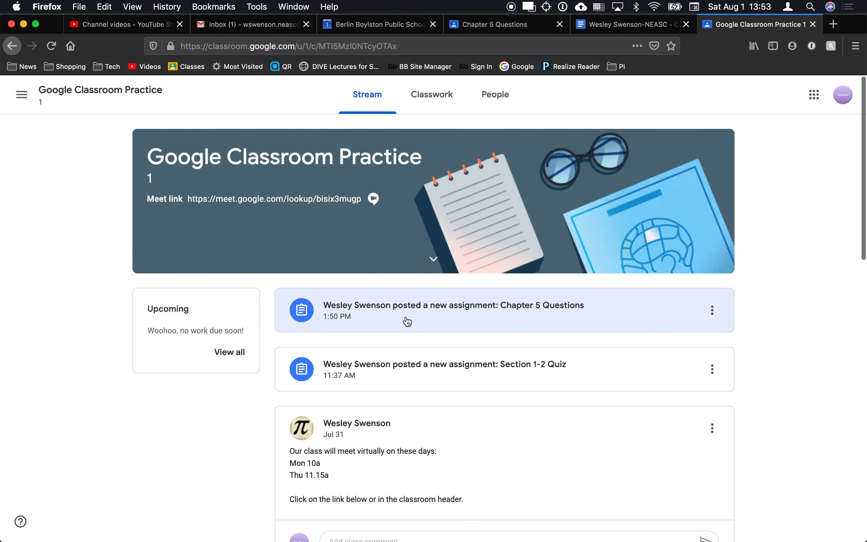
click(409, 316)
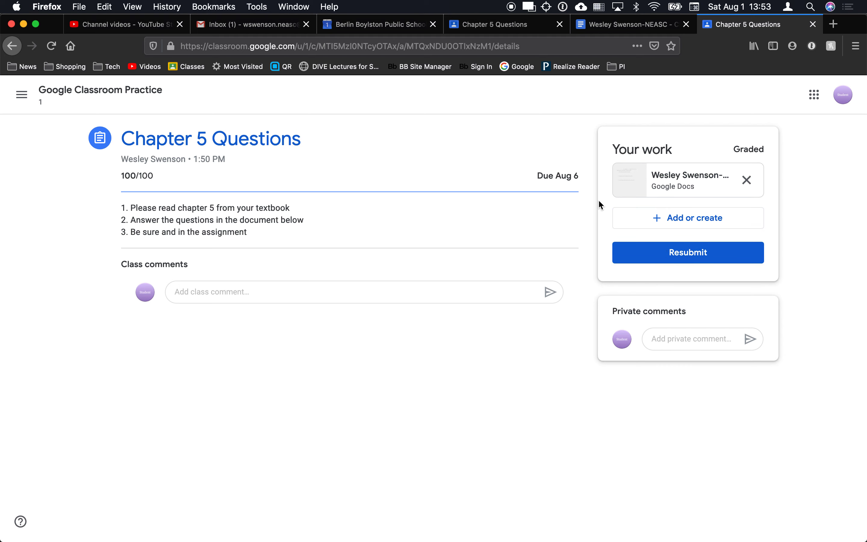
- Check the grade on the assignment page and open the returned document to view the teacher's comments
triple_click(128, 176)
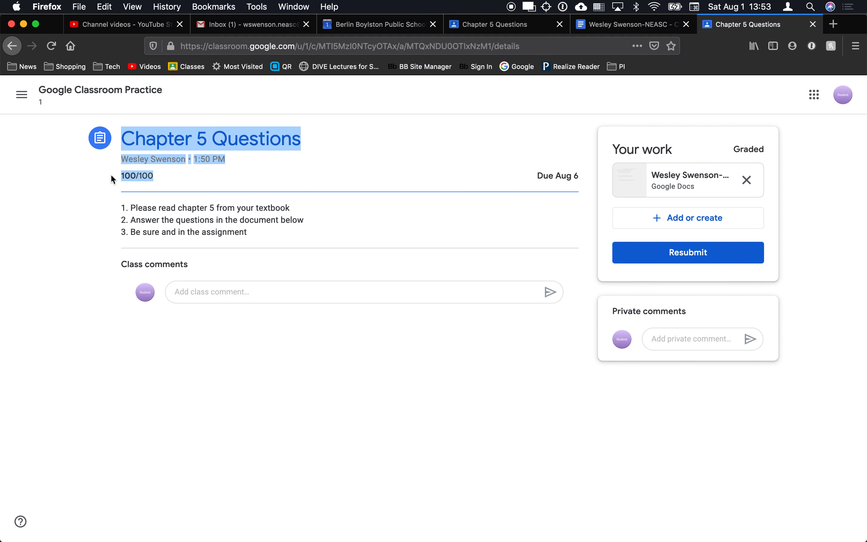
click(247, 193)
click(671, 179)
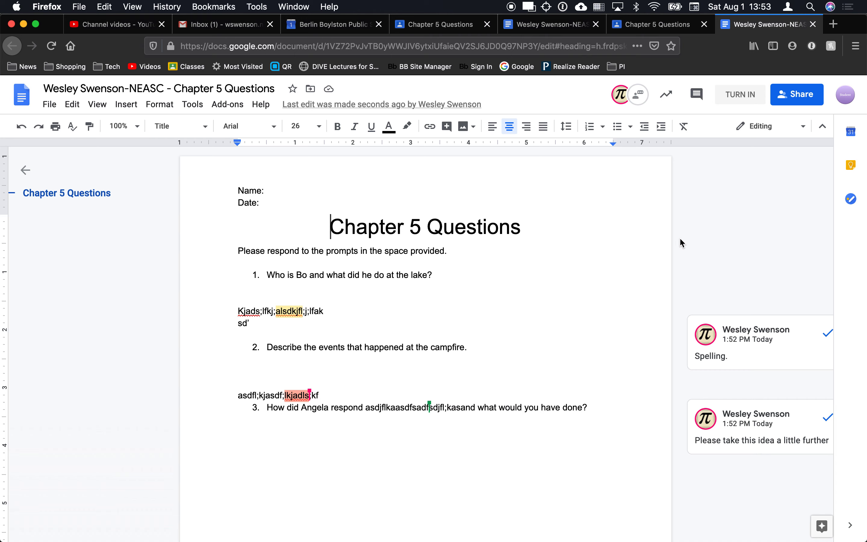
- Switch to the teacher's grading view in Chrome and post the private comment "Please read all the comments in the doc."
key(super+Tab)
click(780, 386)
text(Read)
key(BackSpace)
key(BackSpace)
key(BackSpace)
text(Please read a)
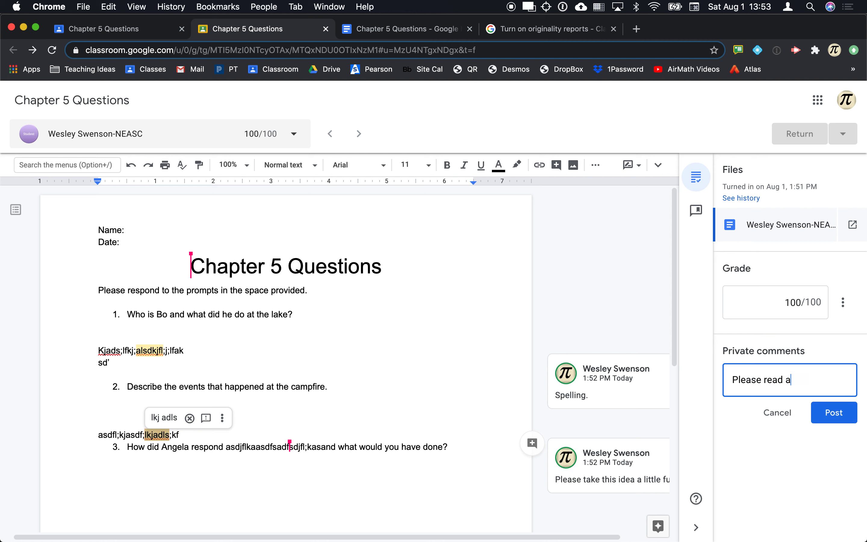
text(ll the comments in thedoc.)
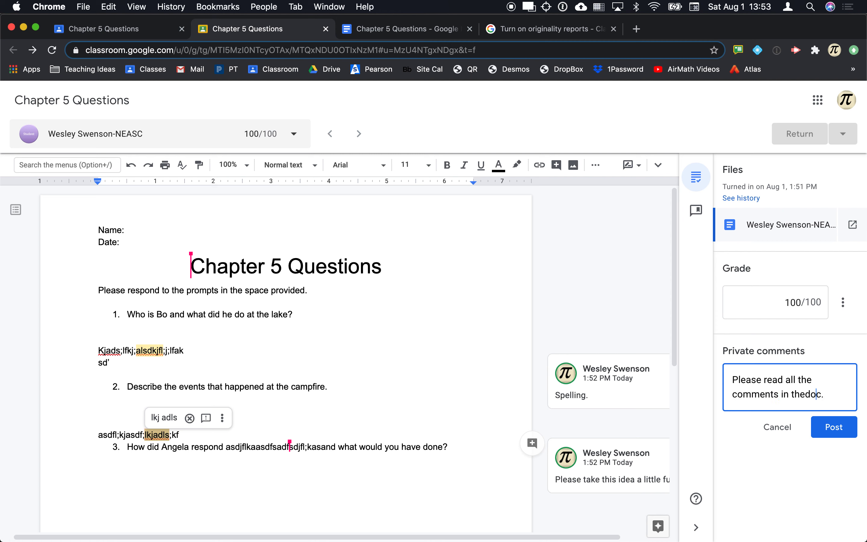
click(809, 394)
click(832, 427)
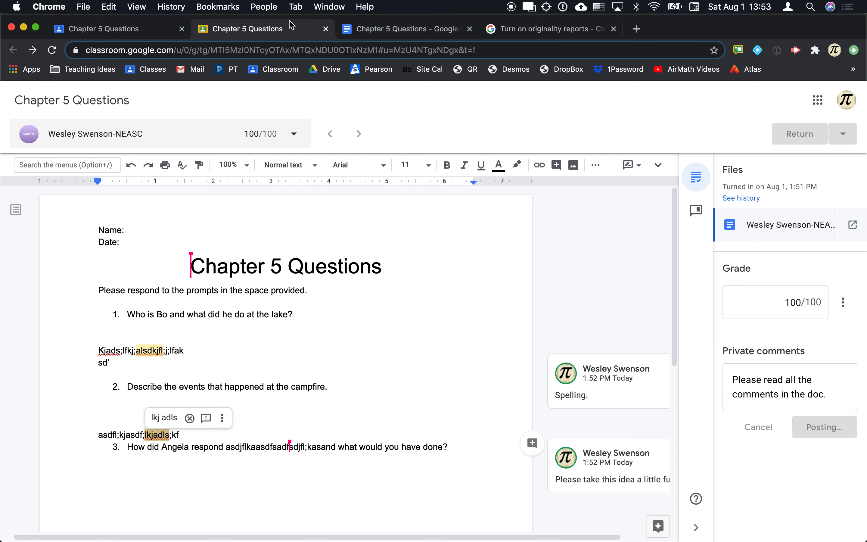
- Switch to Firefox and return to the student's Chapter 5 Questions assignment page to check its private comments
key(super+Tab)
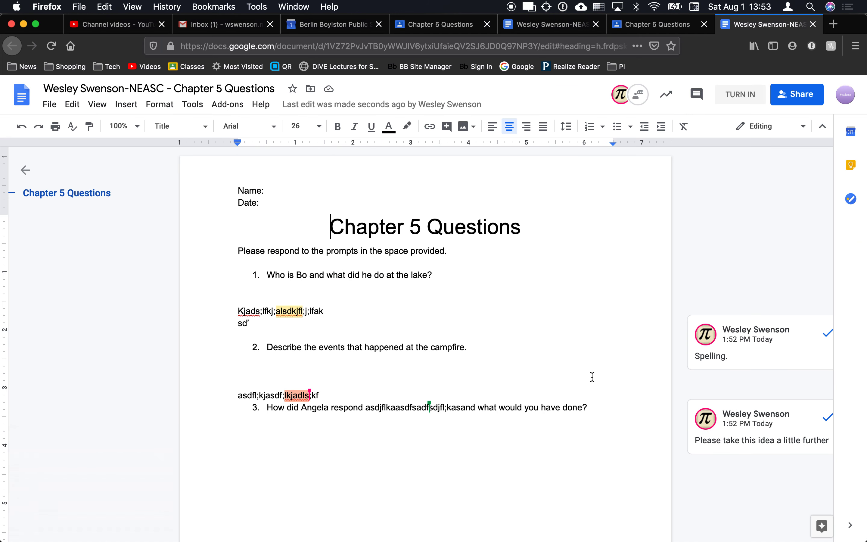
click(645, 24)
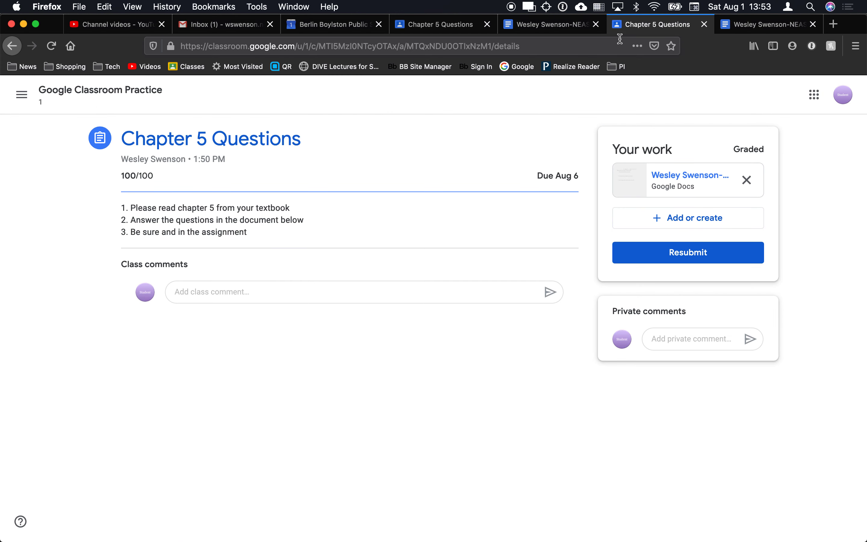